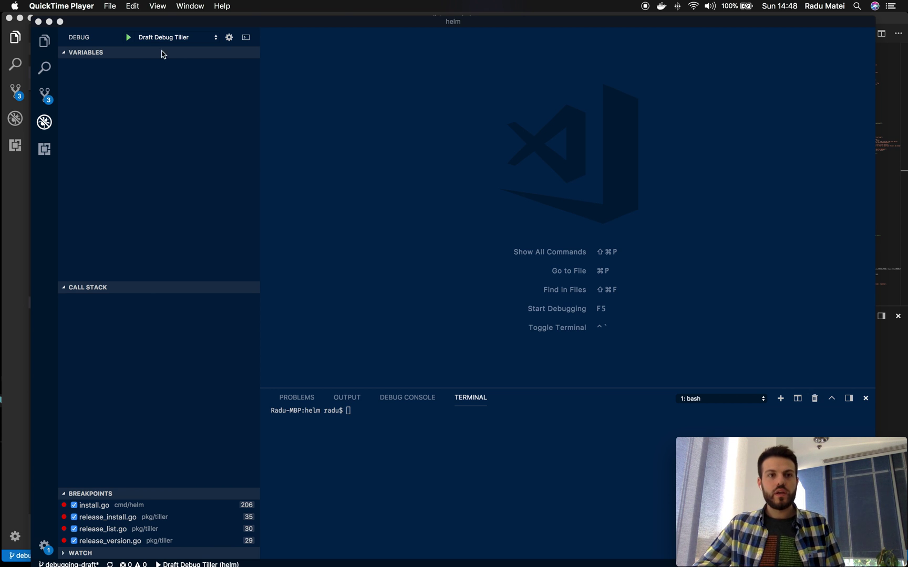
Show the helm project in the Explorer with every folder collapsed to top level
{"action": "left_click", "coordinate": [44, 42]}
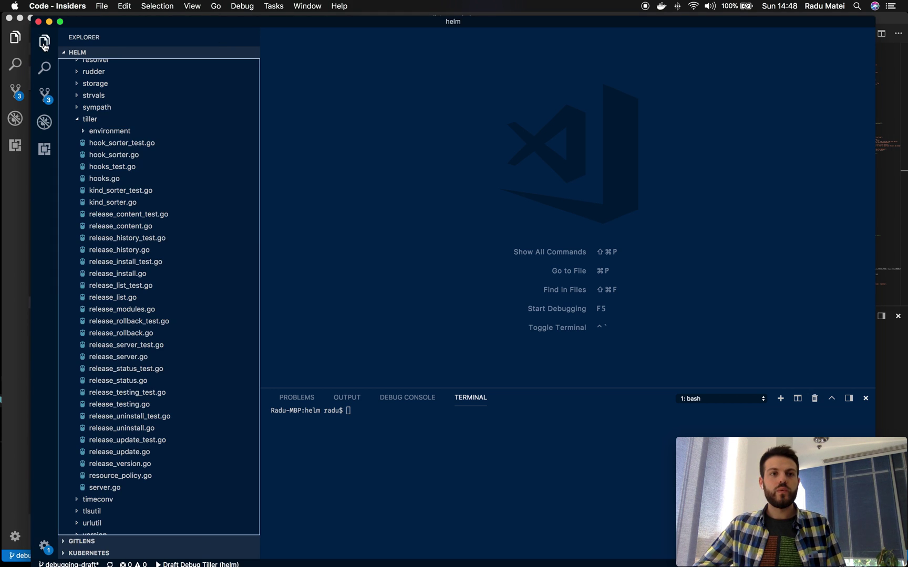
{"action": "left_click", "coordinate": [252, 55]}
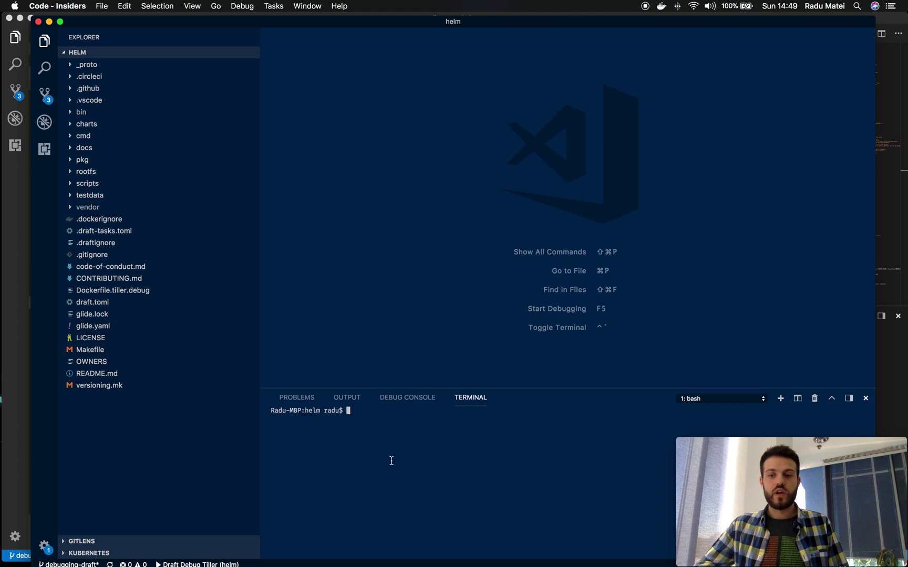
{"action": "type", "text": "kubectl get deployments"}
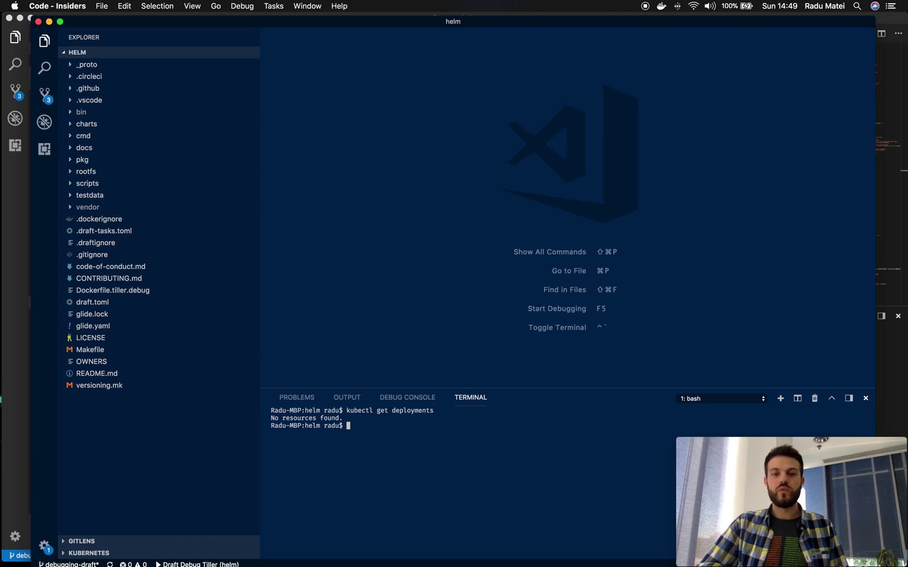
Rerun kubectl get deployments with -n kube-system and highlight the tiller-deploy row
{"action": "key", "text": "Up"}
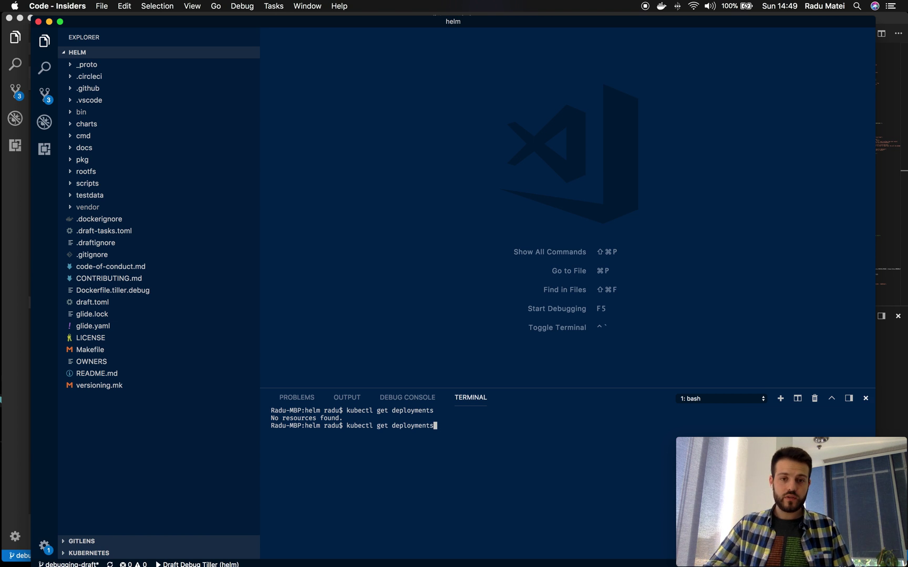
{"action": "type", "text": " -n kube-system"}
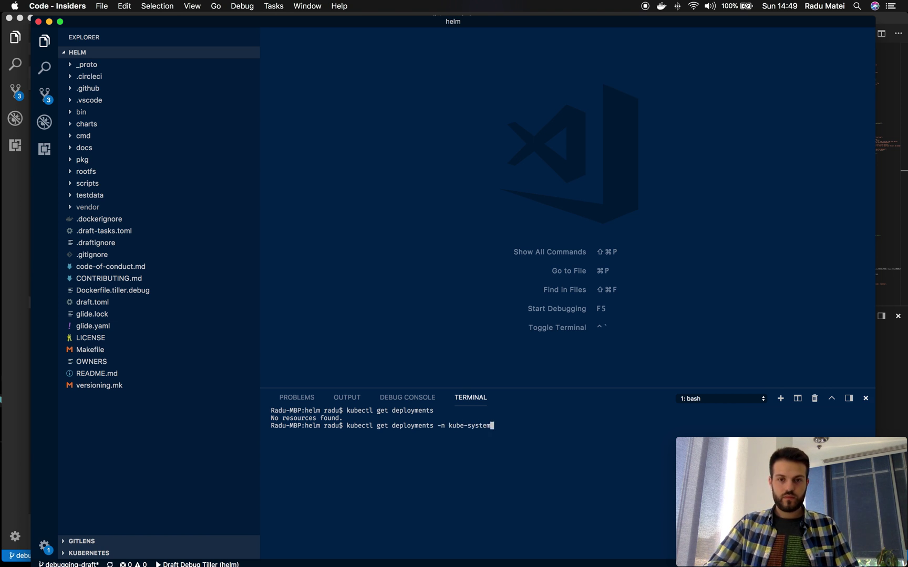
{"action": "key", "text": "Return"}
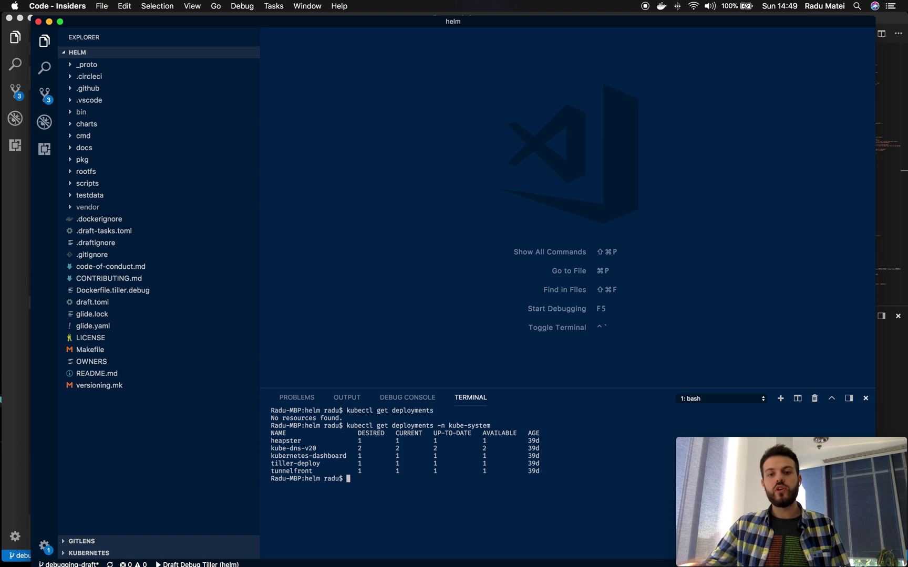
{"action": "triple_click", "coordinate": [304, 464]}
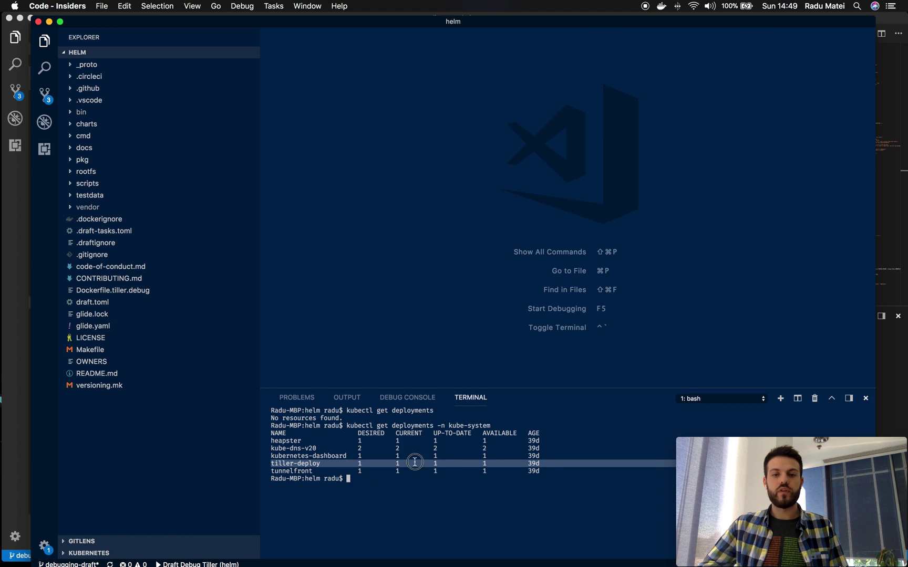
{"action": "left_click", "coordinate": [548, 464]}
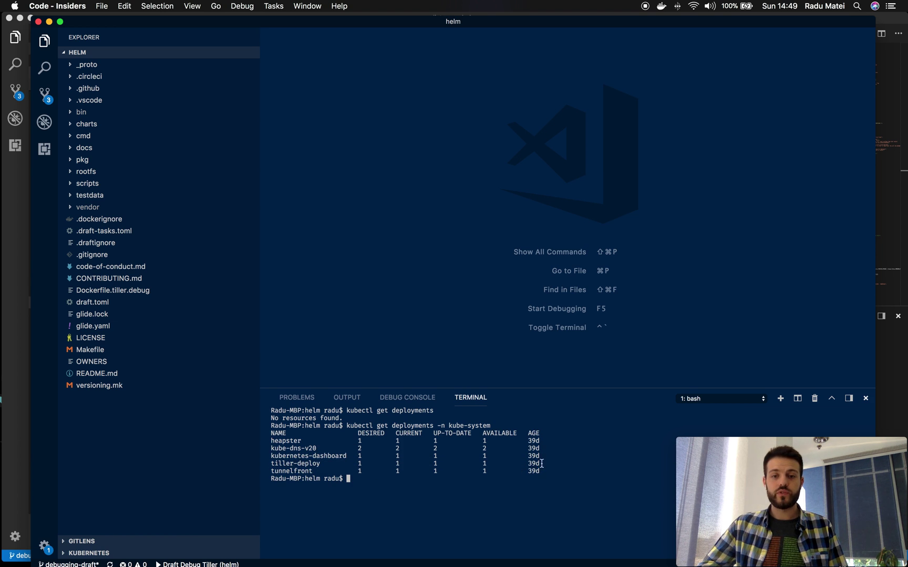
{"action": "left_click_drag", "start_coordinate": [542, 464], "coordinate": [273, 464]}
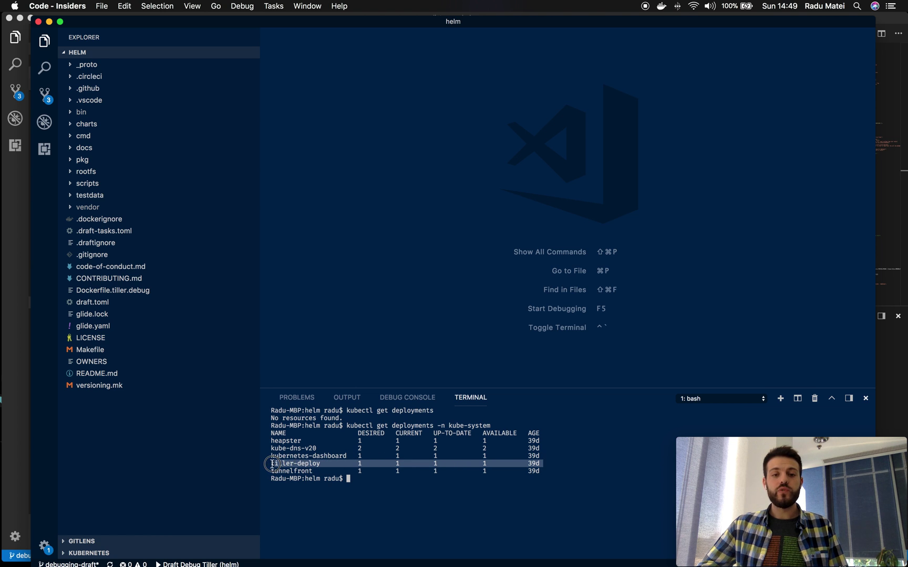
{"action": "left_click", "coordinate": [365, 483]}
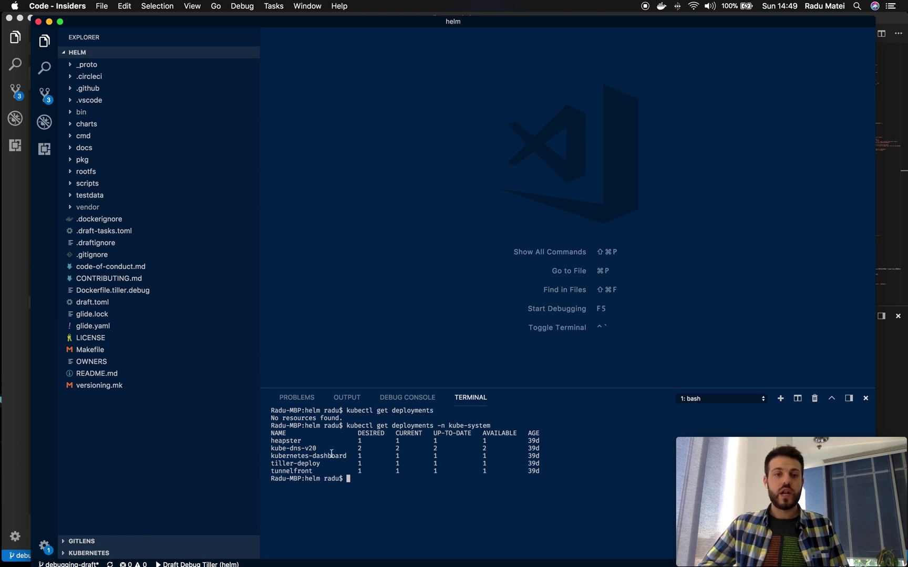
Open Dockerfile.tiller.debug in the editor
{"action": "left_click", "coordinate": [198, 428]}
{"action": "left_click", "coordinate": [490, 283]}
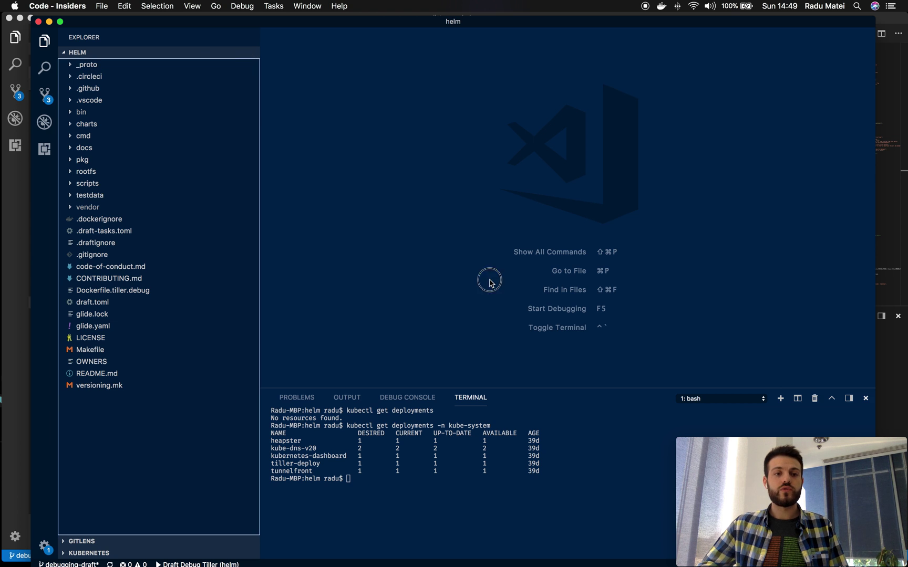
{"action": "left_click", "coordinate": [114, 290]}
{"action": "left_click", "coordinate": [428, 157]}
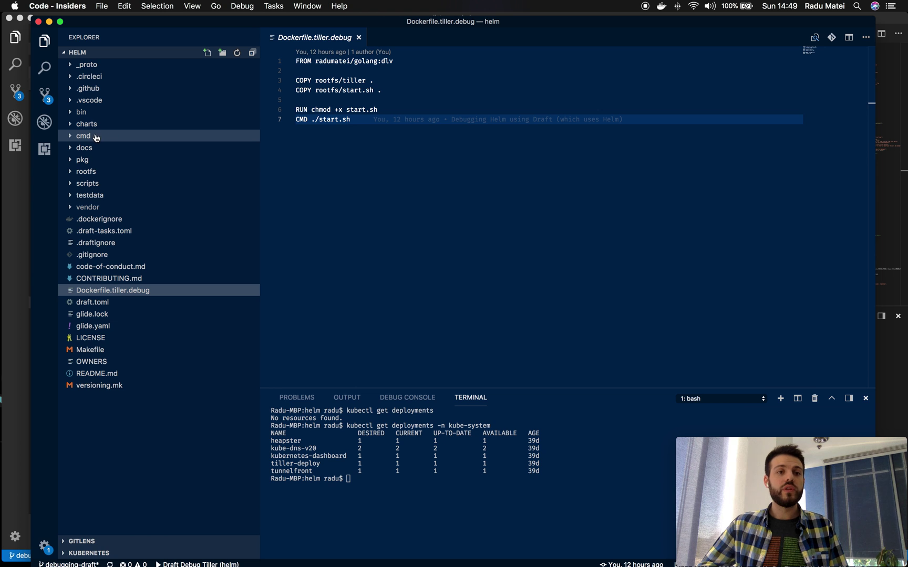
Open charts/tiller/templates/deployment.yaml and highlight its containerPort lines, including the debug port
{"action": "left_click", "coordinate": [95, 125]}
{"action": "left_click", "coordinate": [104, 147]}
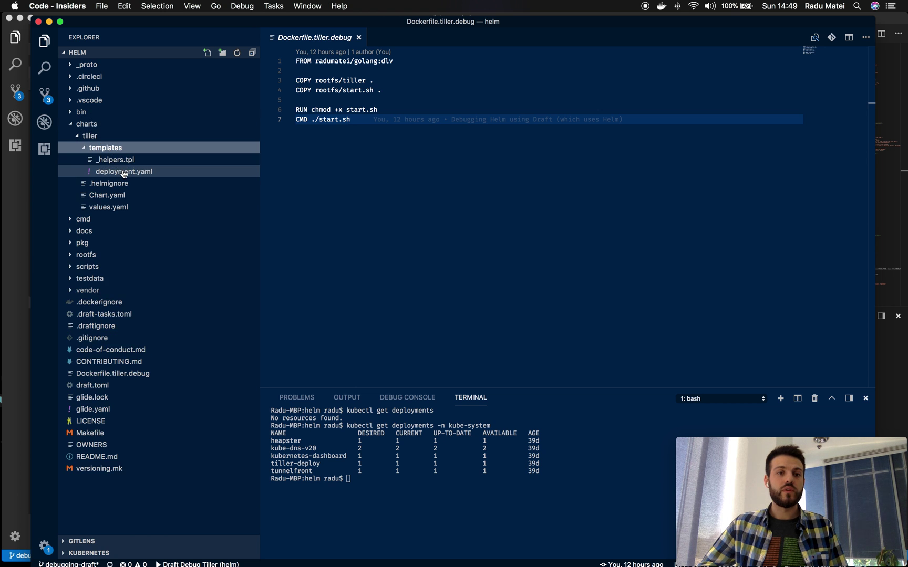
{"action": "left_click", "coordinate": [121, 171]}
{"action": "left_click", "coordinate": [563, 230]}
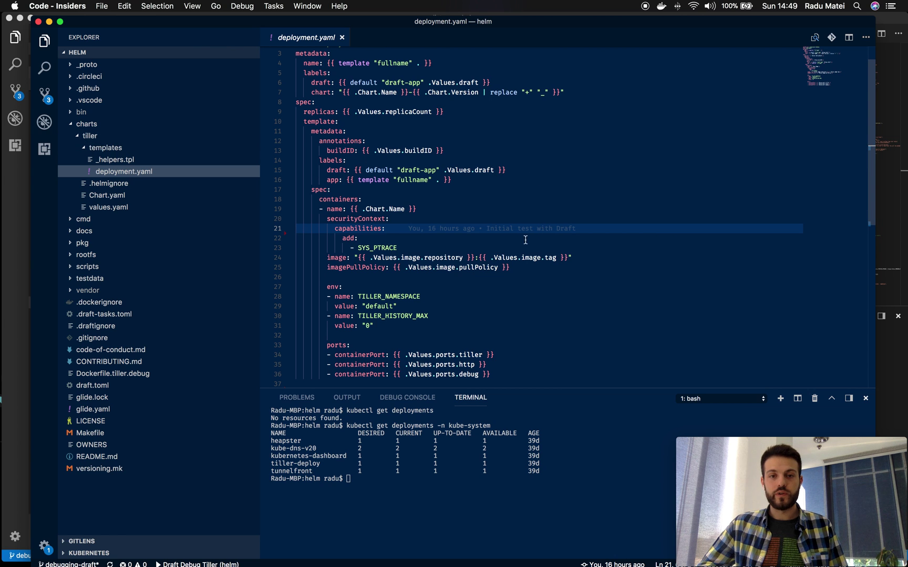
{"action": "scroll", "coordinate": [525, 245], "scroll_direction": "down", "scroll_amount": 2}
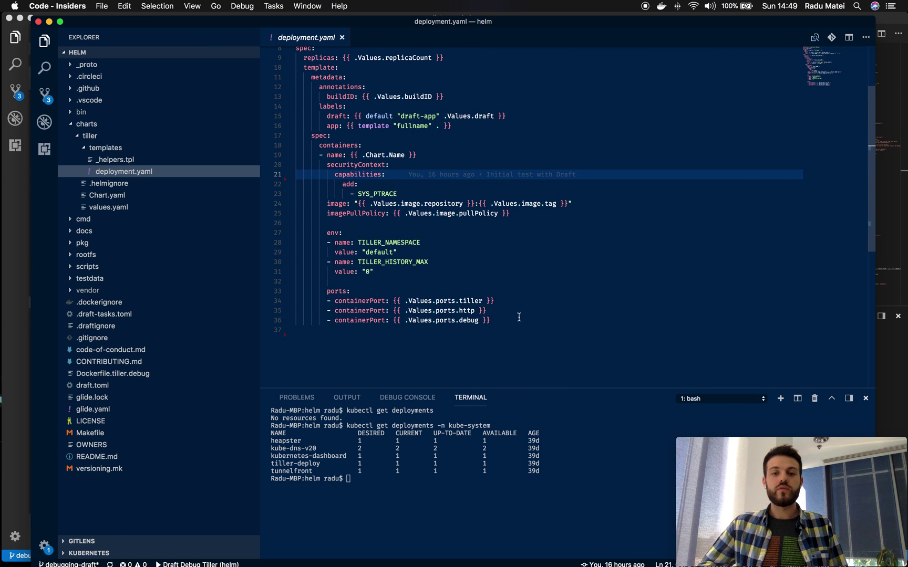
{"action": "left_click_drag", "start_coordinate": [277, 333], "coordinate": [268, 304]}
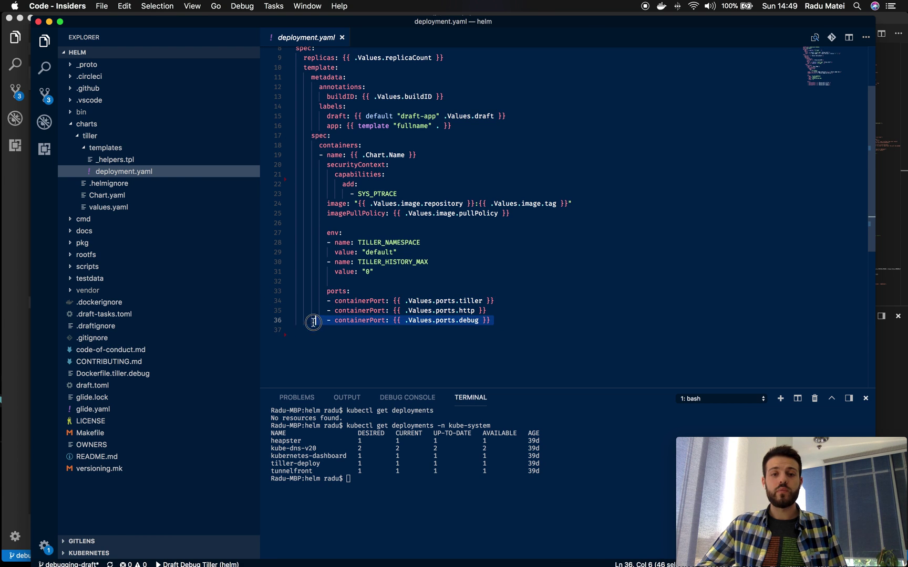
{"action": "left_click_drag", "start_coordinate": [555, 335], "coordinate": [296, 302]}
{"action": "left_click_drag", "start_coordinate": [459, 301], "coordinate": [469, 310]}
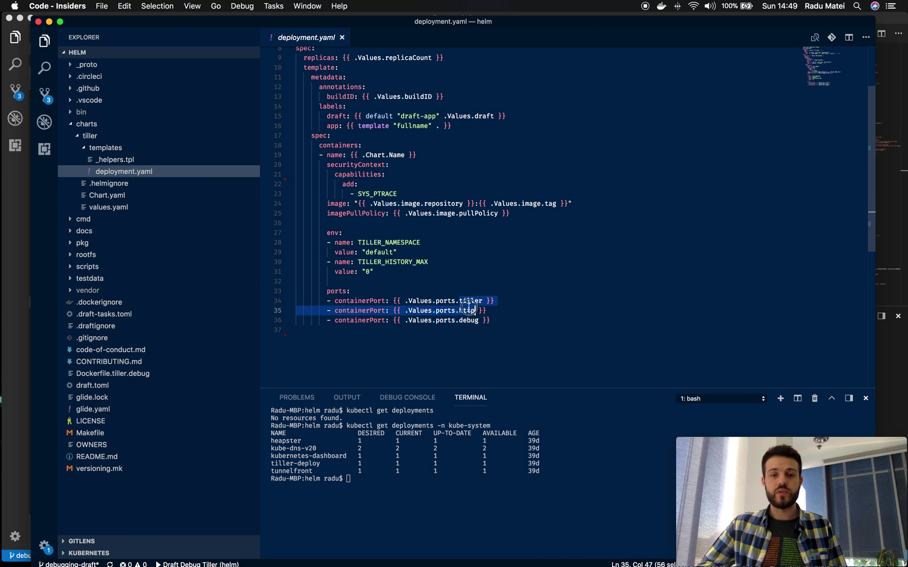
{"action": "double_click", "coordinate": [468, 320]}
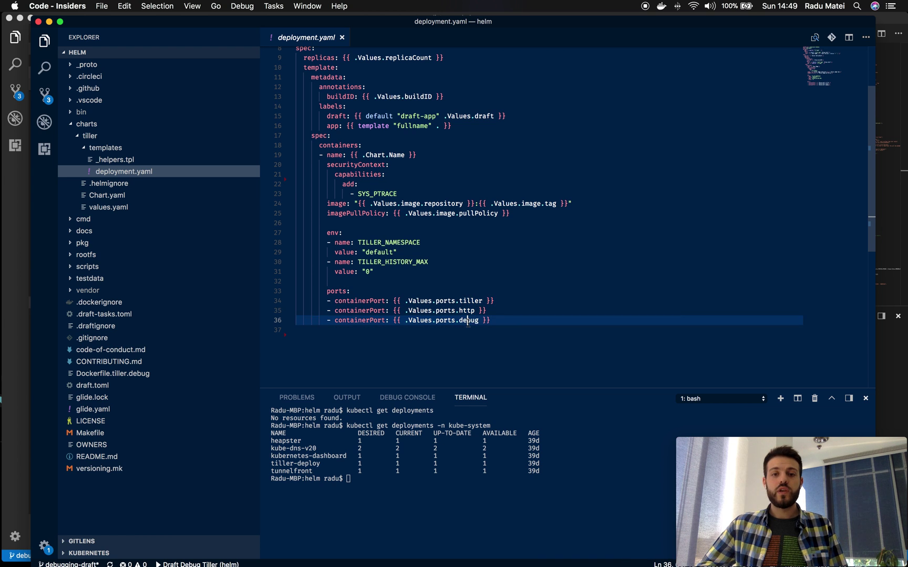
Check debug port 2345 in values.yaml, then review deployment.yaml's SYS_PTRACE securityContext capability
{"action": "left_click", "coordinate": [99, 207]}
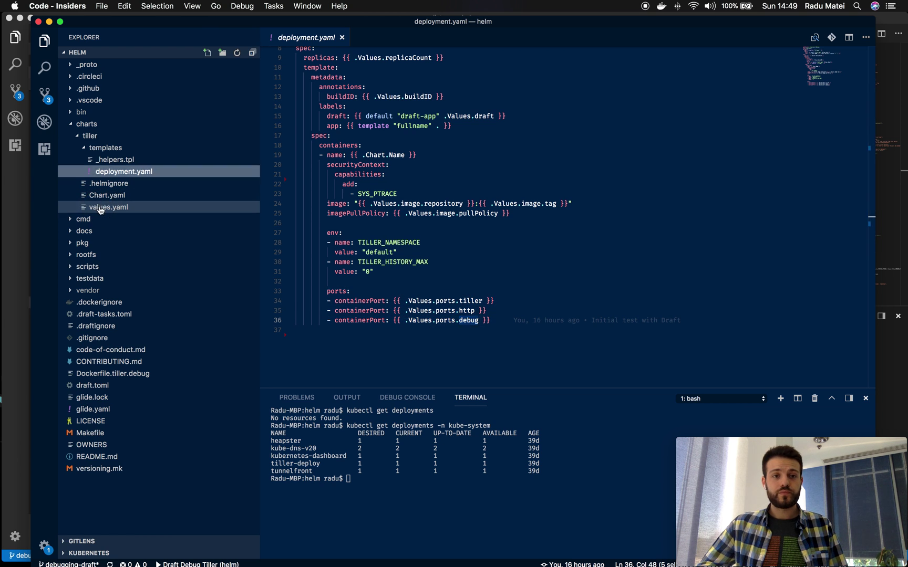
{"action": "double_click", "coordinate": [347, 150]}
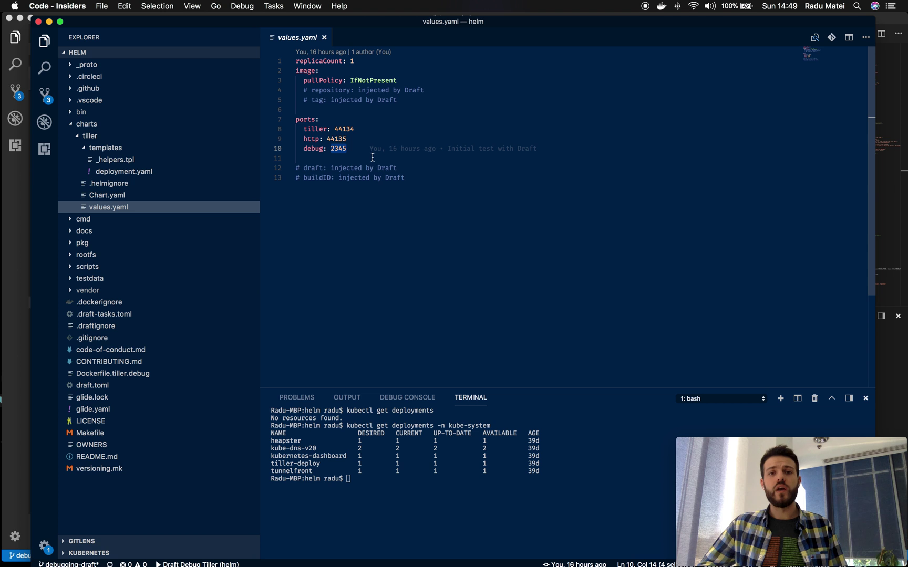
{"action": "left_click", "coordinate": [159, 172]}
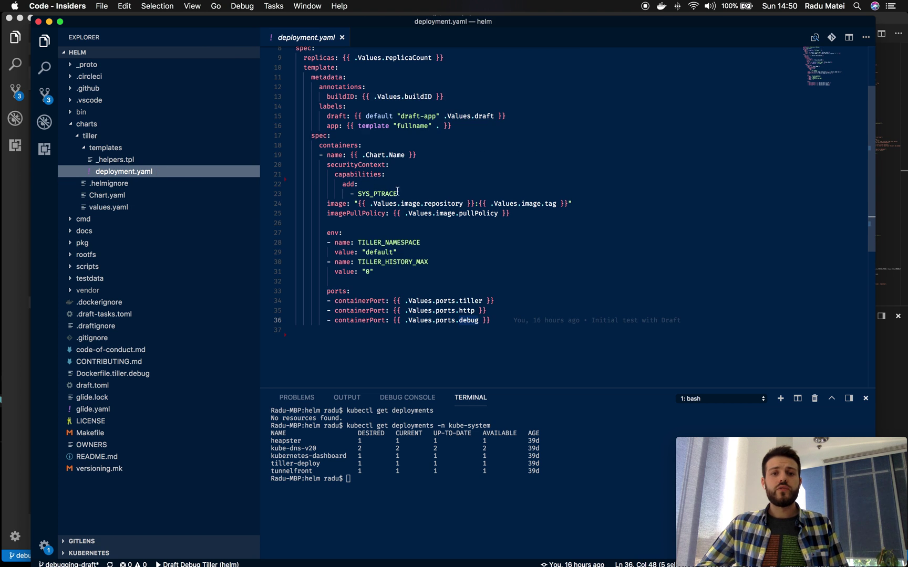
{"action": "left_click_drag", "start_coordinate": [412, 194], "coordinate": [274, 164]}
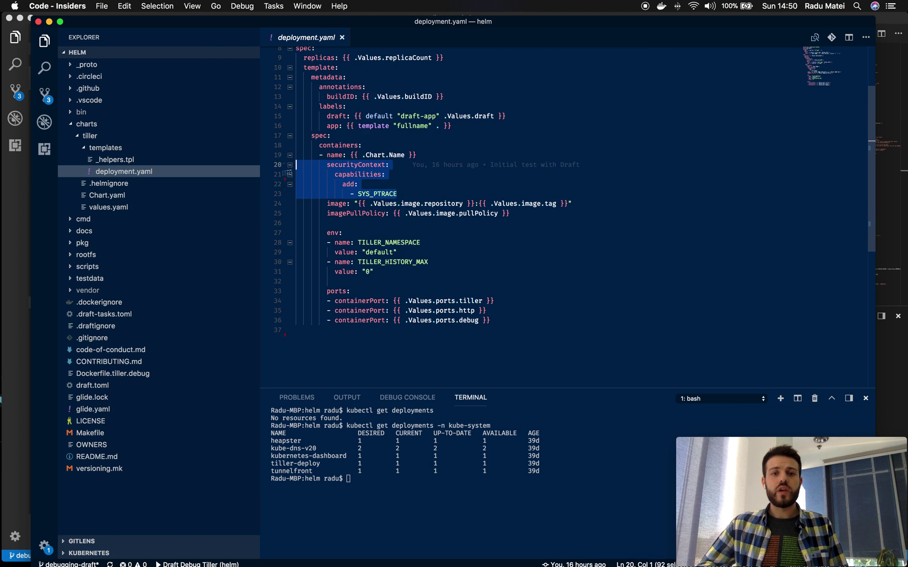
{"action": "double_click", "coordinate": [373, 194]}
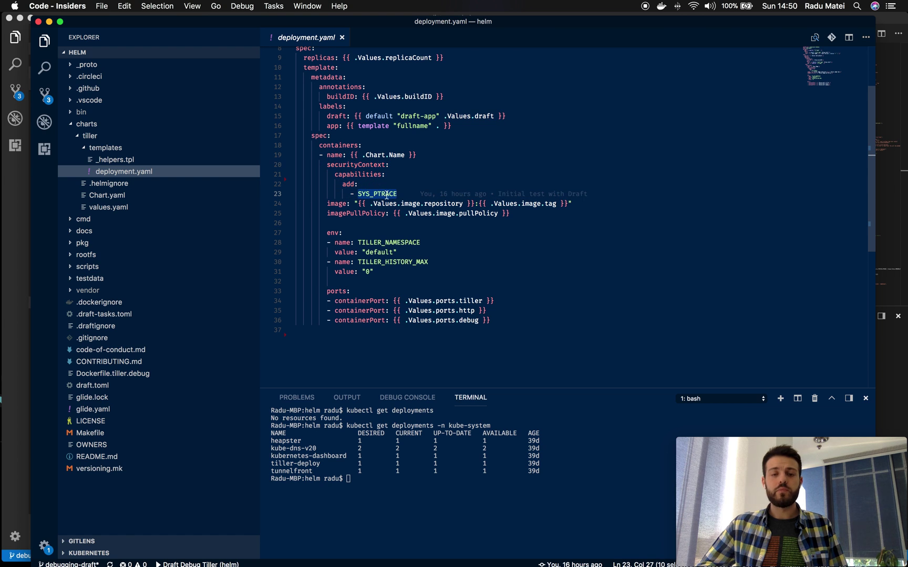
{"action": "left_click", "coordinate": [395, 193]}
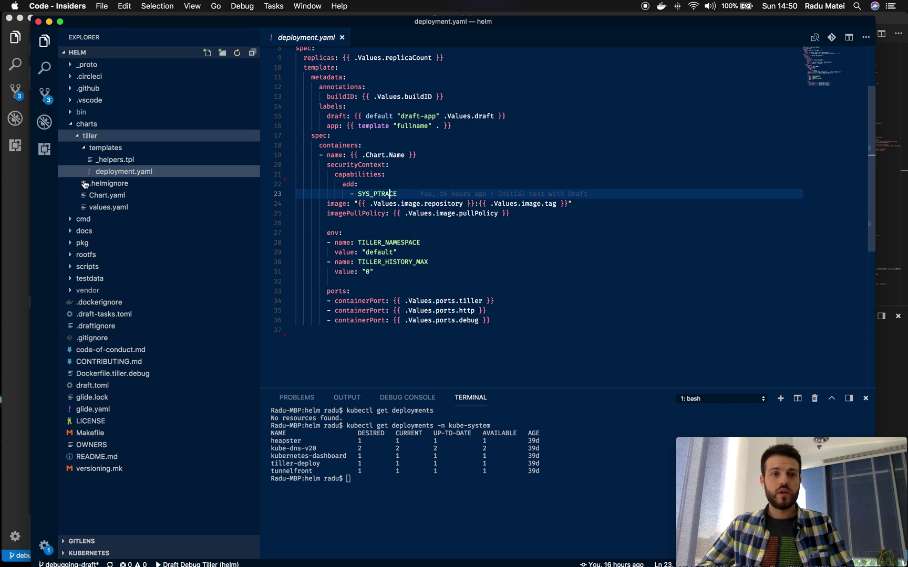
Start the Draft Debug Tiller session from launch.json and open draft.toml
{"action": "left_click", "coordinate": [92, 126]}
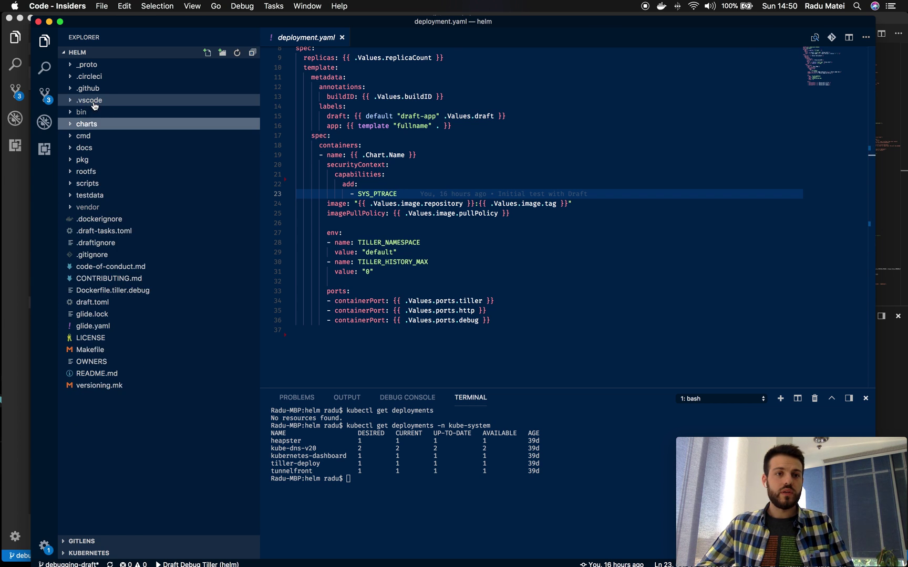
{"action": "left_click", "coordinate": [95, 100]}
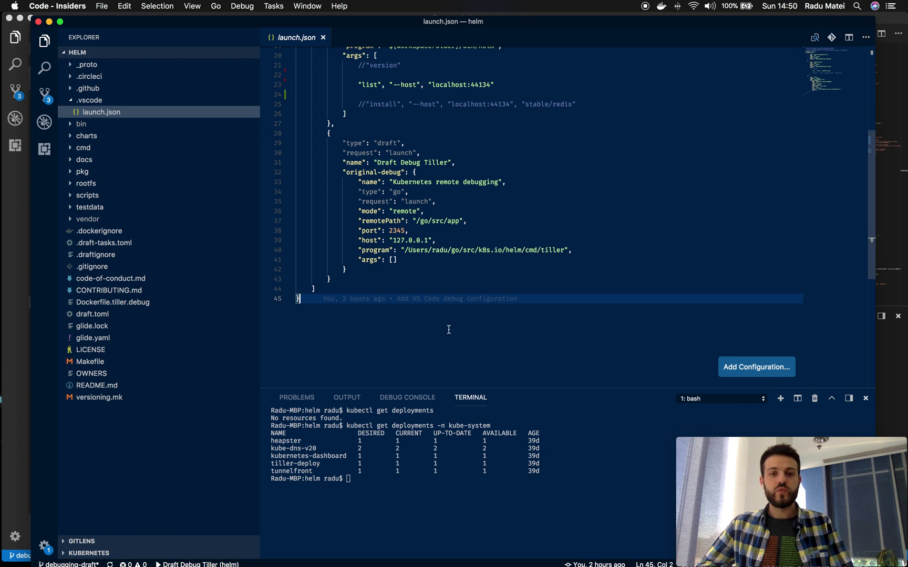
{"action": "key", "text": "F5"}
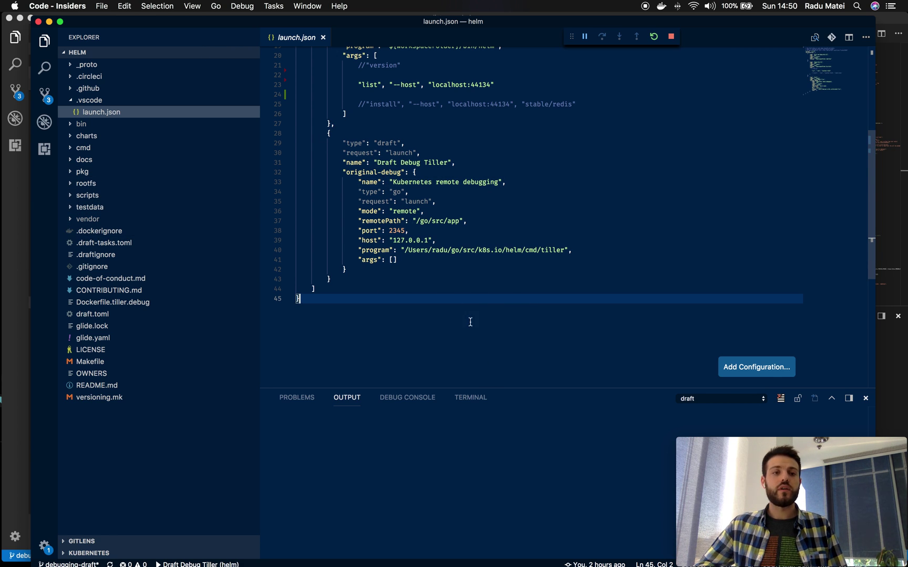
{"action": "left_click", "coordinate": [107, 317]}
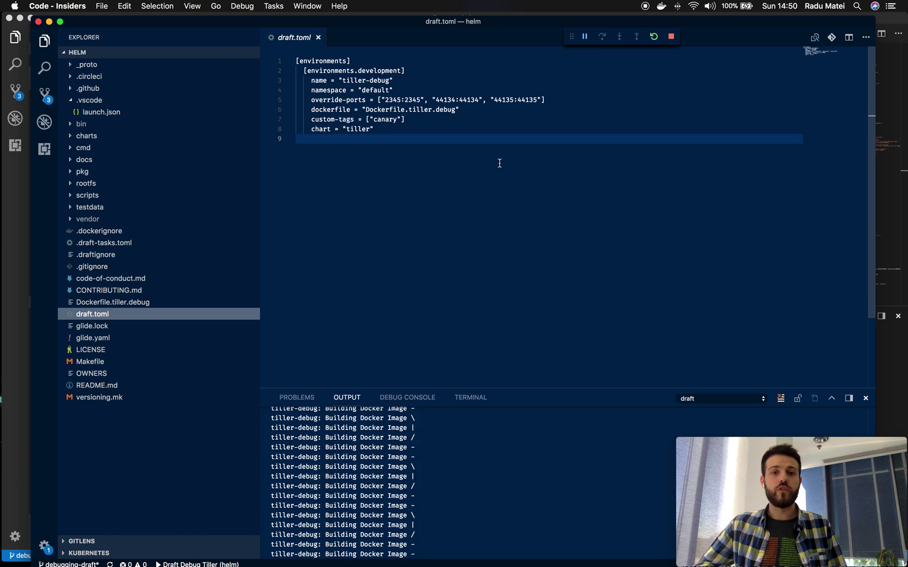
Select the override-ports mappings on line 5 of draft.toml, then reopen launch.json
{"action": "left_click", "coordinate": [389, 101]}
{"action": "left_click_drag", "start_coordinate": [389, 100], "coordinate": [538, 100]}
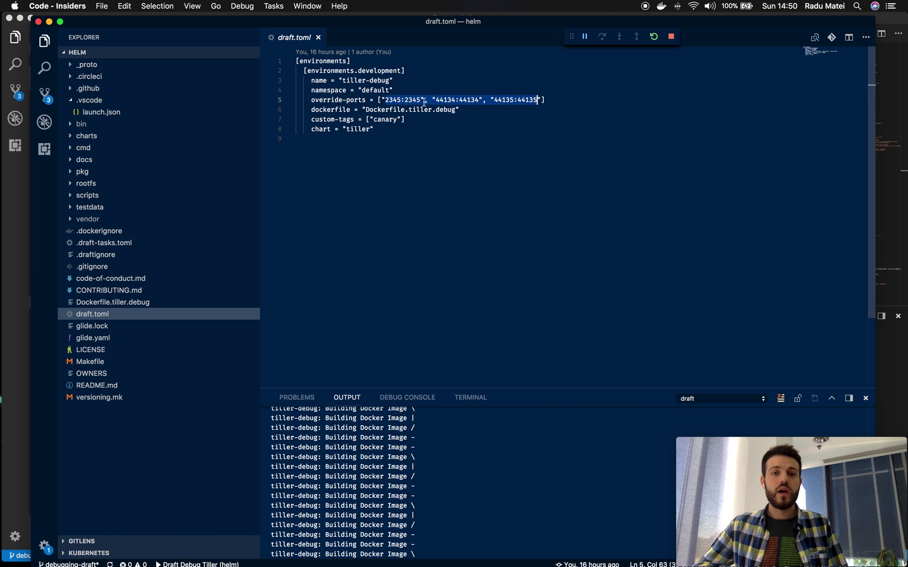
{"action": "left_click", "coordinate": [101, 112]}
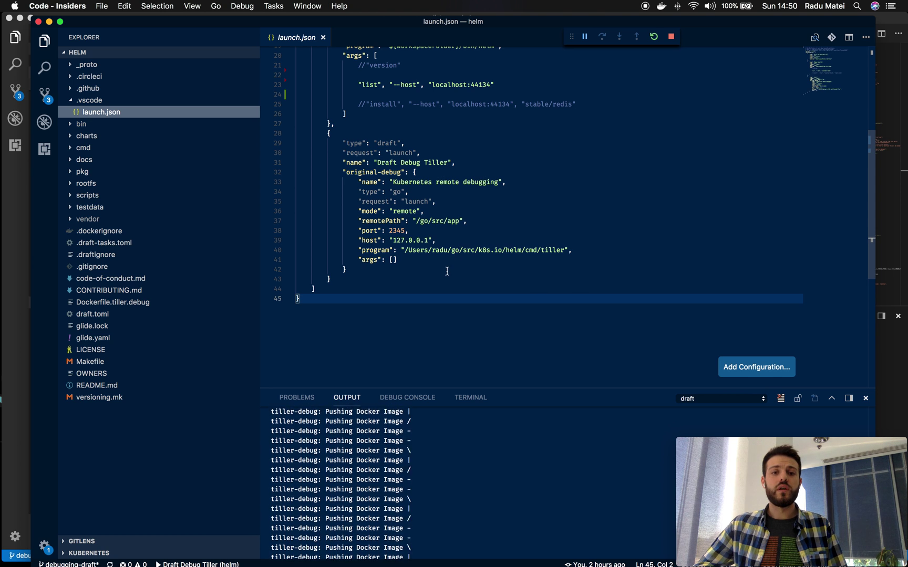
{"action": "left_click", "coordinate": [348, 270]}
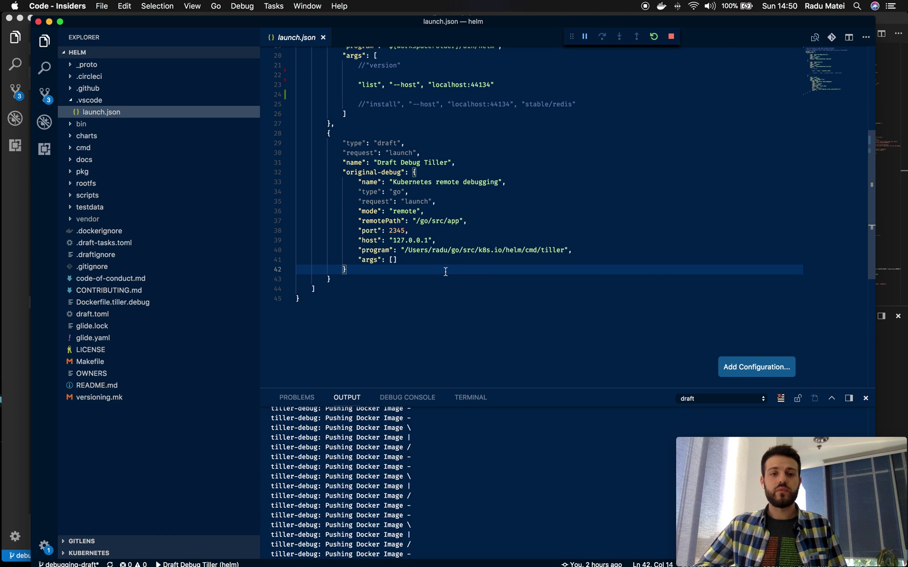
{"action": "mouse_move", "coordinate": [348, 270]}
{"action": "left_mouse_down"}
{"action": "mouse_move", "coordinate": [282, 216]}
{"action": "mouse_move", "coordinate": [343, 175]}
{"action": "left_mouse_up"}
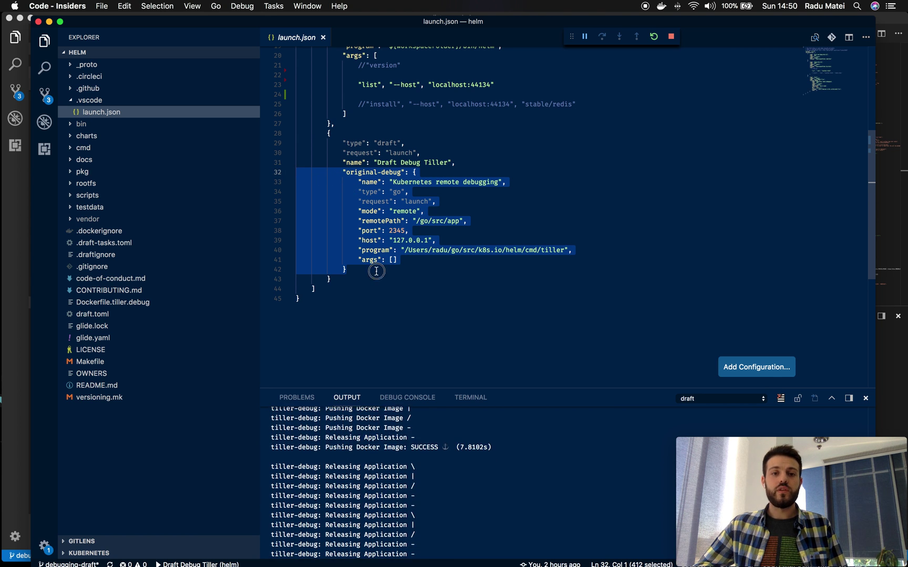
{"action": "left_click_drag", "start_coordinate": [372, 269], "coordinate": [314, 210]}
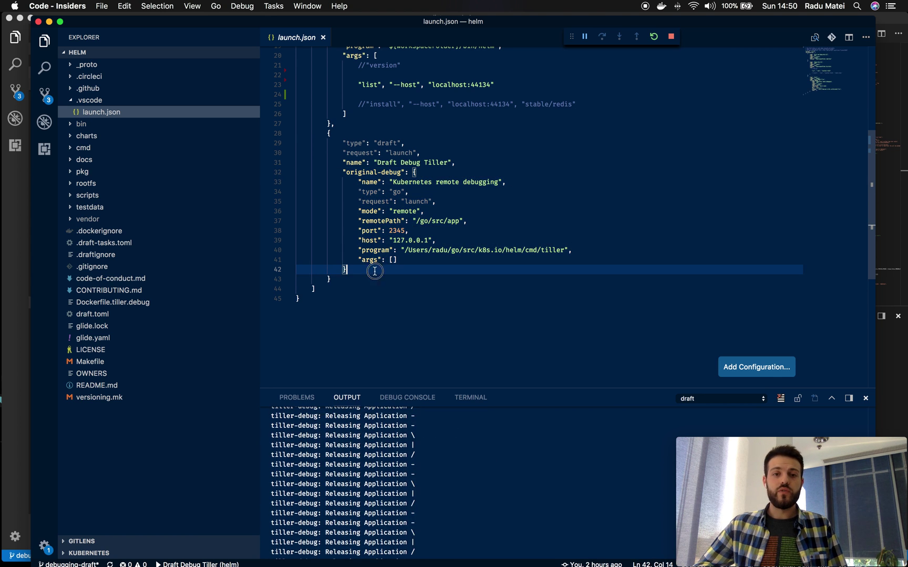
{"action": "double_click", "coordinate": [398, 230]}
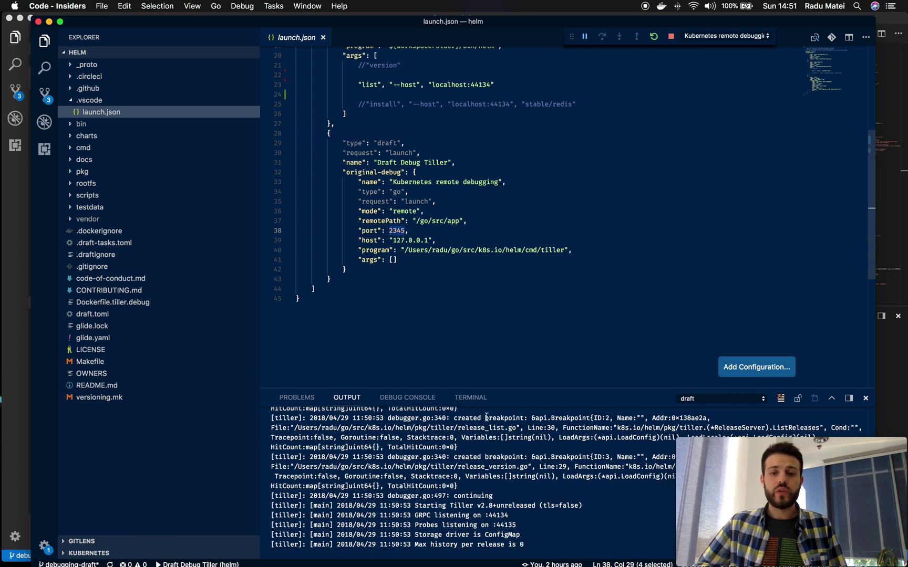
{"action": "left_click", "coordinate": [470, 397]}
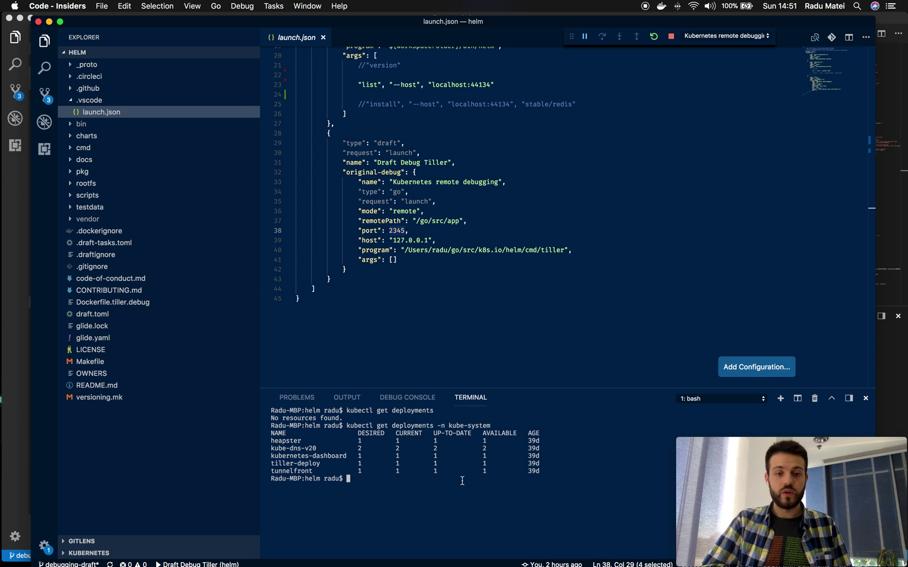
{"action": "type", "text": "kubectl"}
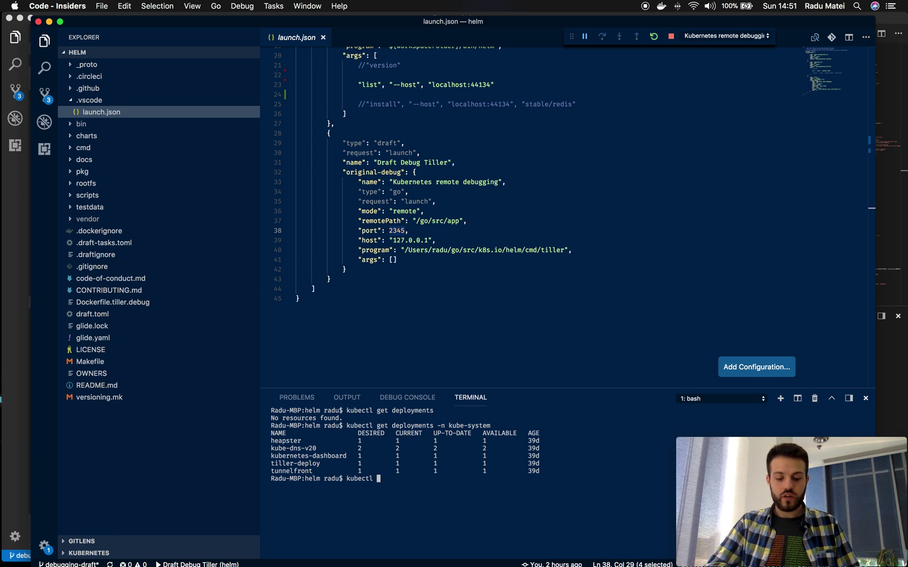
{"action": "type", "text": "nts"}
List deployments and pods, highlighting the tiller-debug-tiller deployment and pod rows
{"action": "key", "text": "Return"}
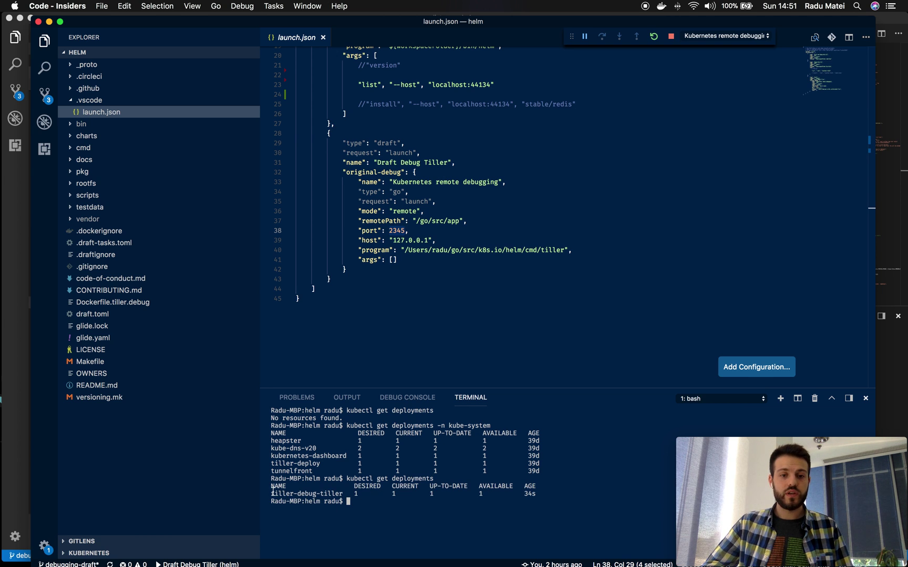
{"action": "left_click_drag", "start_coordinate": [272, 492], "coordinate": [536, 493]}
{"action": "left_click", "coordinate": [516, 504]}
{"action": "type", "text": "kubectl get pods"}
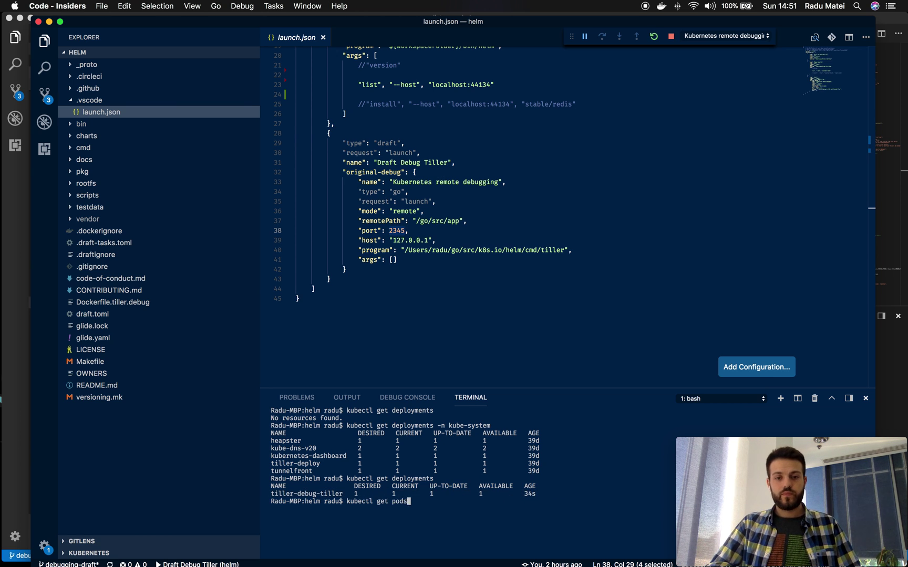
{"action": "key", "text": "Return"}
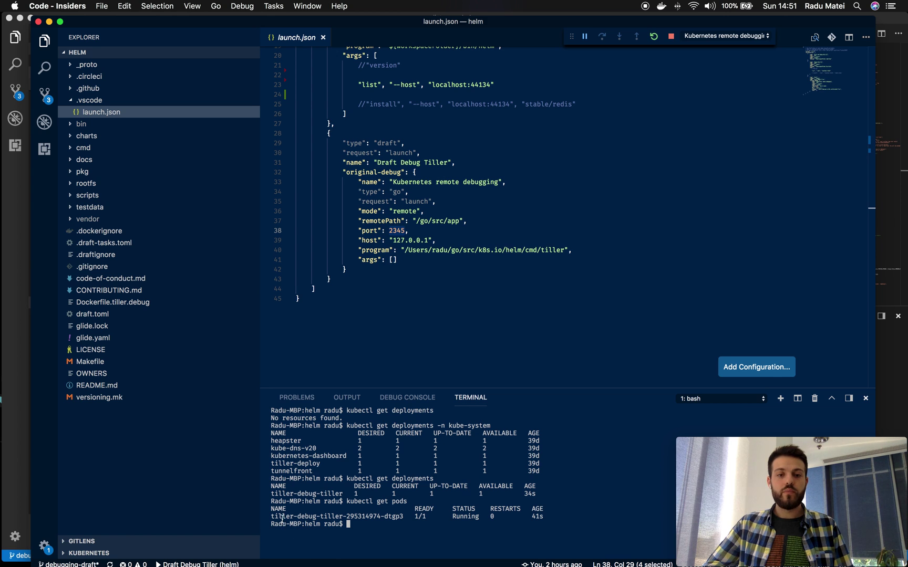
{"action": "left_click_drag", "start_coordinate": [280, 518], "coordinate": [544, 520]}
{"action": "left_click", "coordinate": [543, 520]}
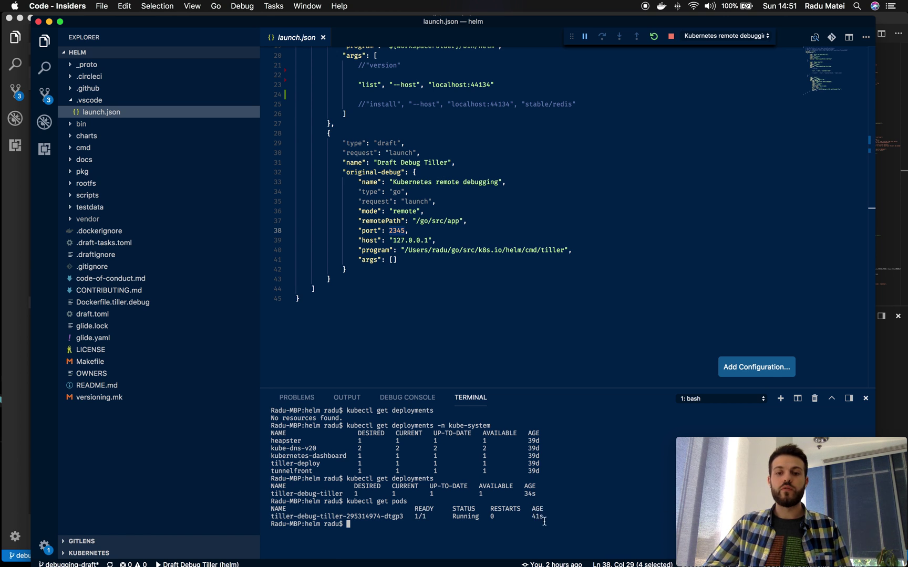
{"action": "left_click_drag", "start_coordinate": [474, 526], "coordinate": [271, 499]}
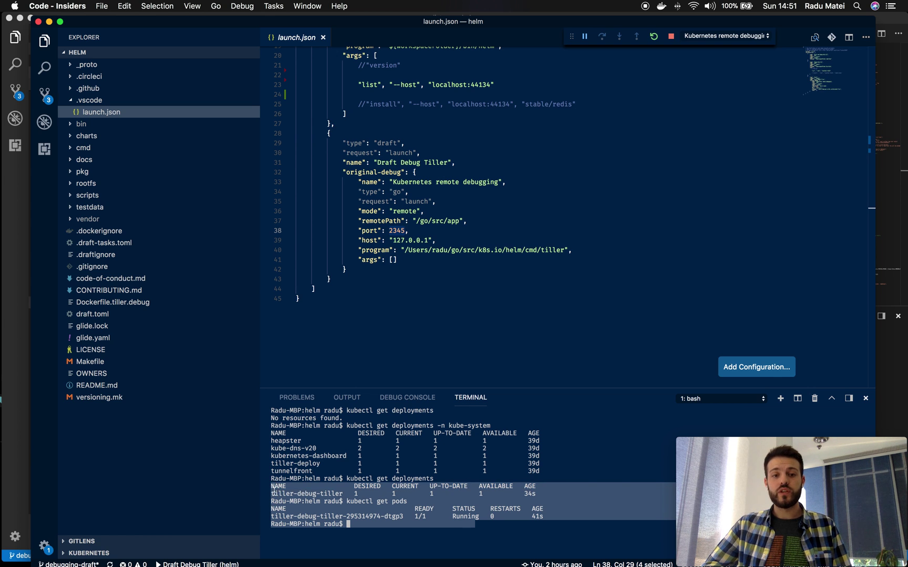
{"action": "double_click", "coordinate": [284, 493]}
{"action": "type", "text": "kubectl get deployments"}
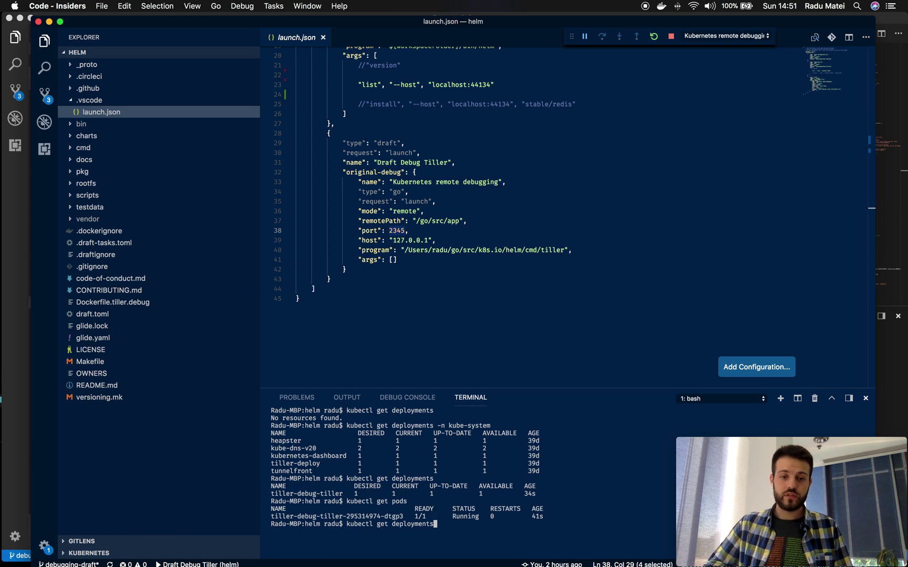
{"action": "type", "text": " -n kube-system"}
List kube-system deployments, highlight tiller-deploy, then clear the terminal
{"action": "key", "text": "Return"}
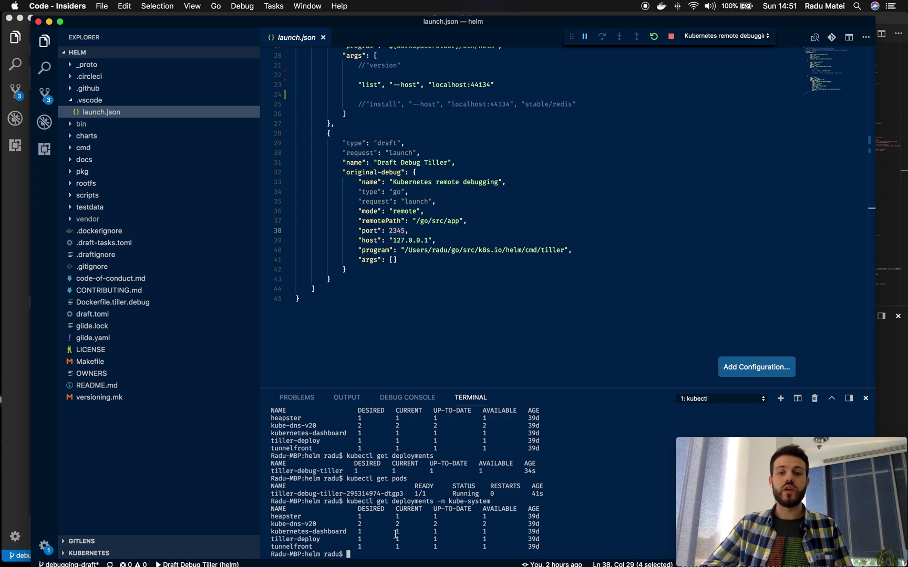
{"action": "mouse_move", "coordinate": [277, 539]}
{"action": "left_mouse_down"}
{"action": "mouse_move", "coordinate": [550, 540]}
{"action": "mouse_move", "coordinate": [533, 539]}
{"action": "left_mouse_up"}
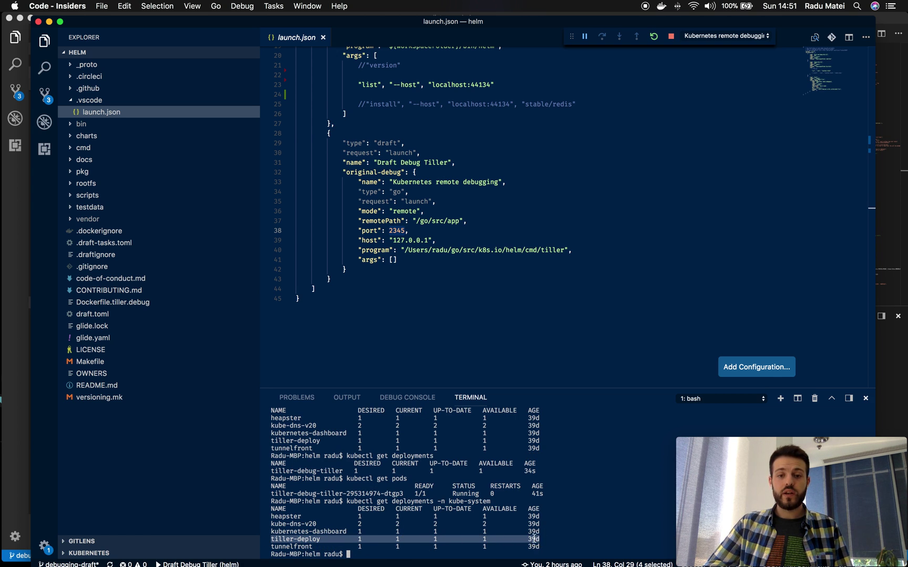
{"action": "left_click", "coordinate": [295, 441]}
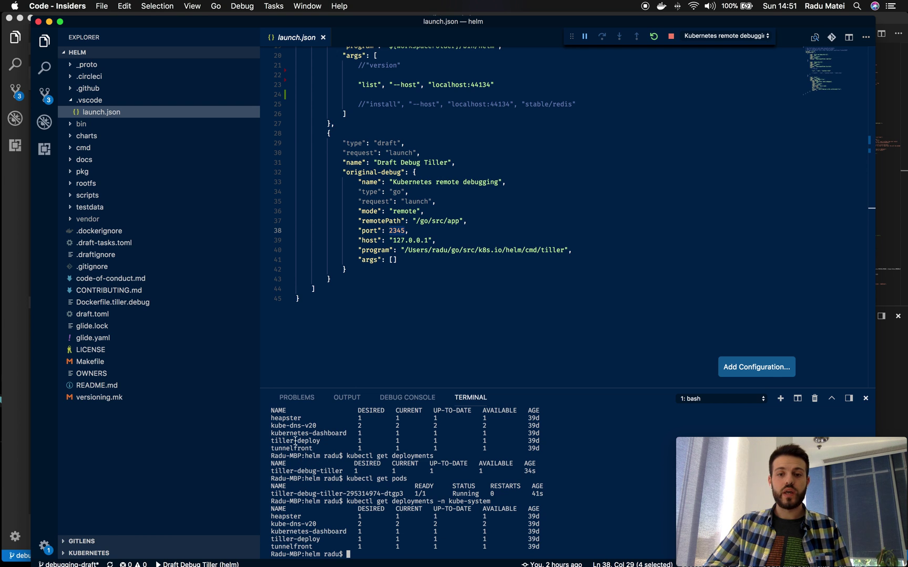
{"action": "triple_click", "coordinate": [298, 472]}
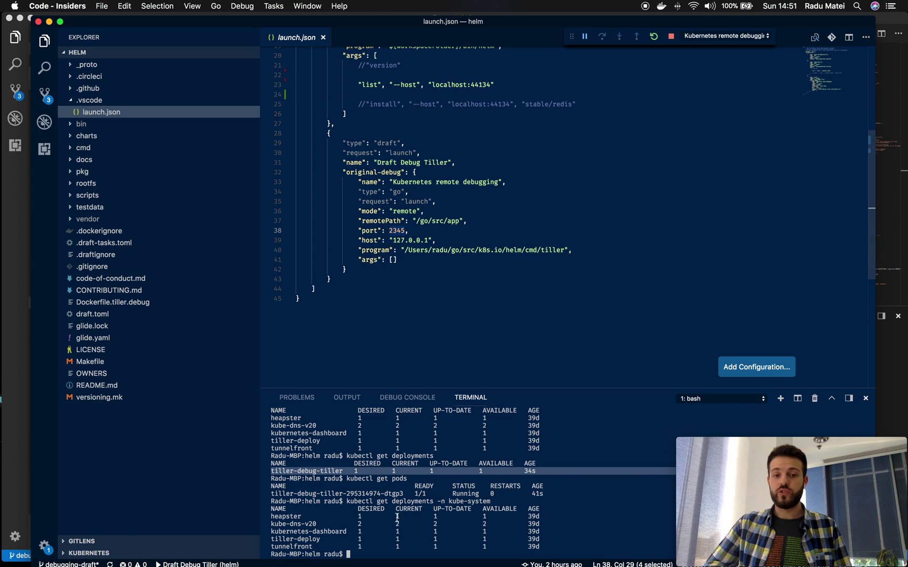
{"action": "type", "text": "clear"}
{"action": "key", "text": "Return"}
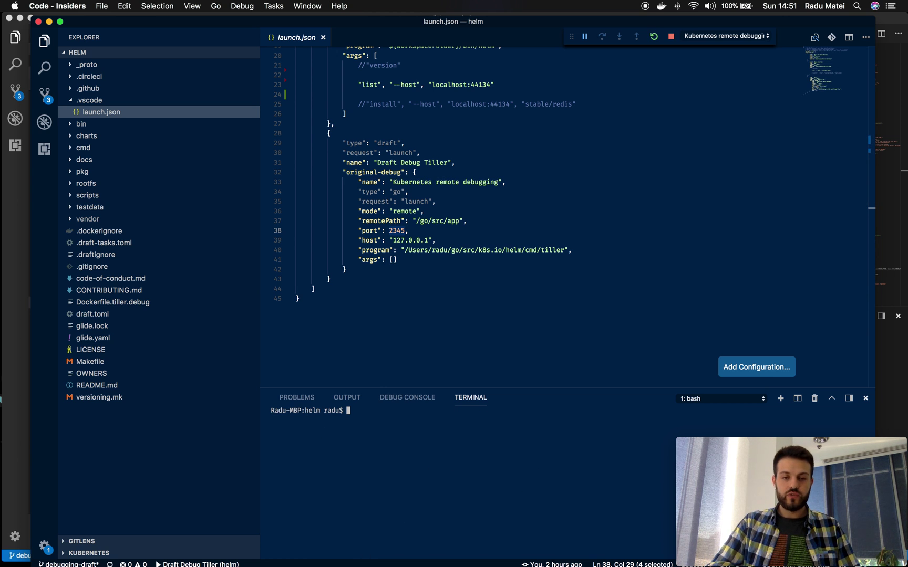
{"action": "type", "text": "helm list --"}
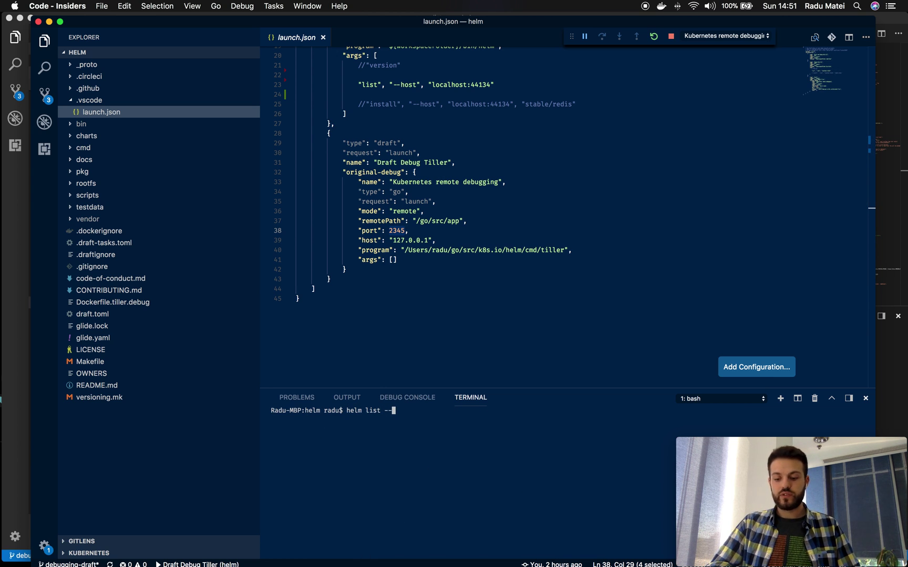
{"action": "type", "text": "host"}
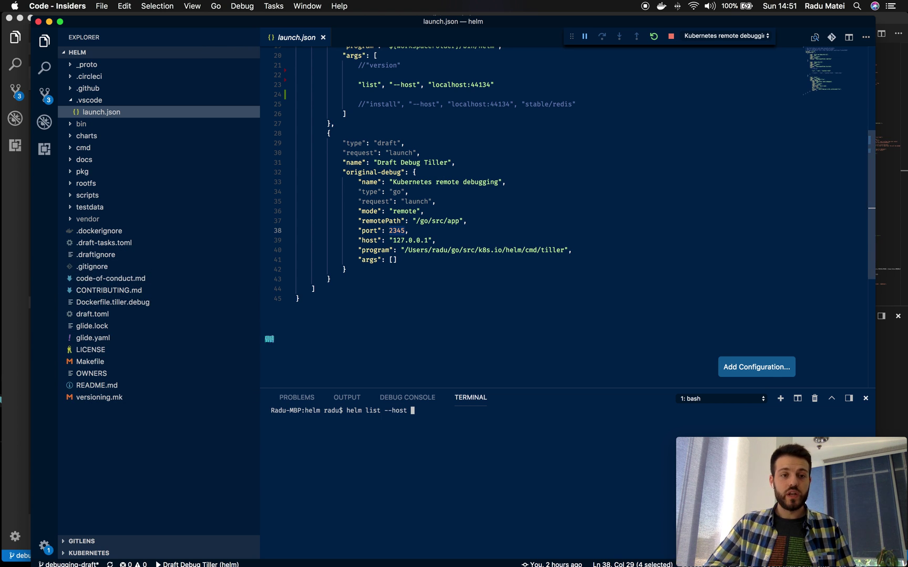
Confirm Tiller's forwarded port in draft.toml and run helm list --host localhost:44134
{"action": "left_click", "coordinate": [127, 315]}
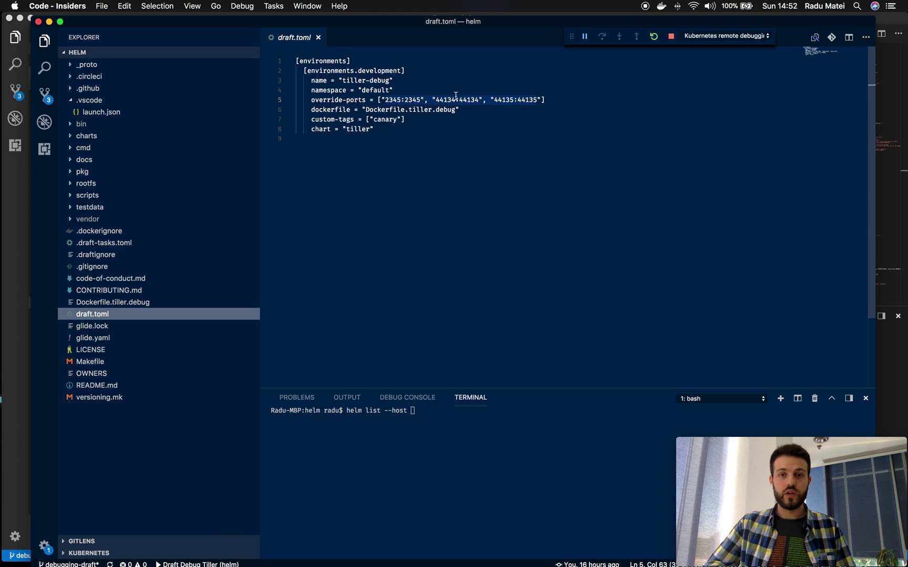
{"action": "left_click", "coordinate": [467, 480]}
{"action": "type", "text": "loca"}
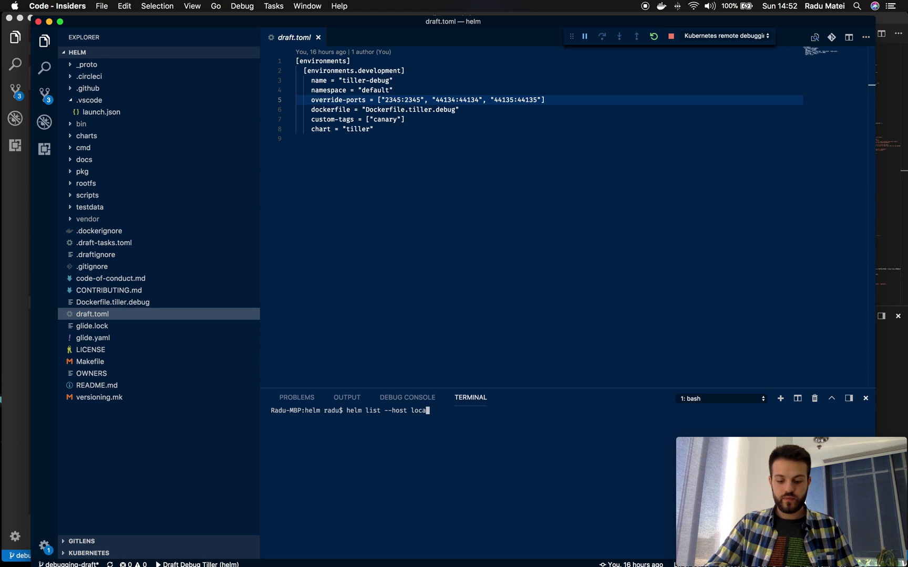
{"action": "type", "text": "lhost:4413"}
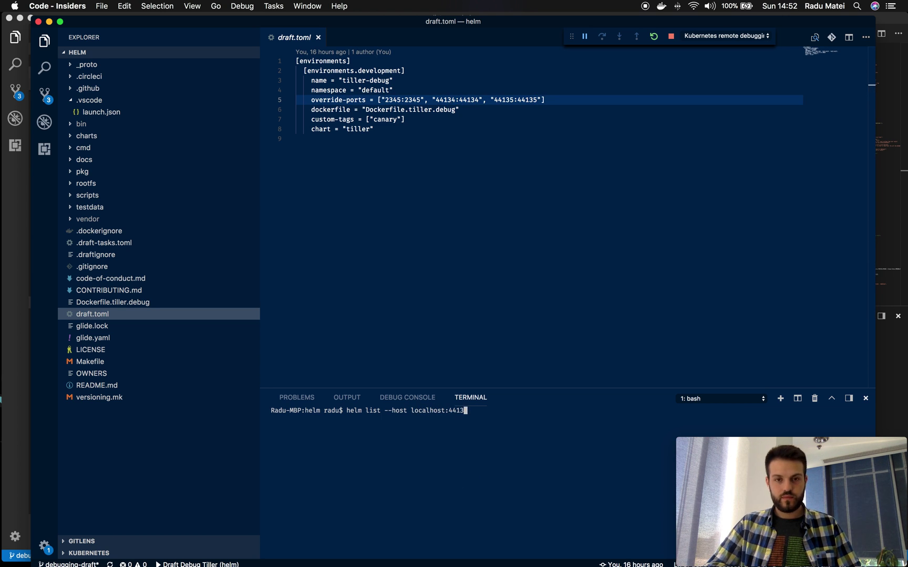
{"action": "type", "text": "4"}
{"action": "key", "text": "Return"}
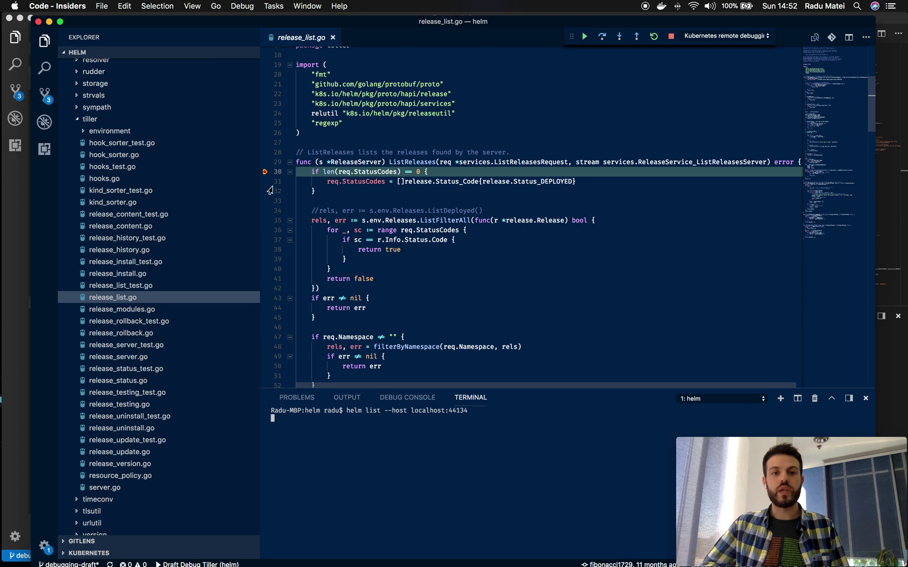
{"action": "left_click", "coordinate": [10, 122]}
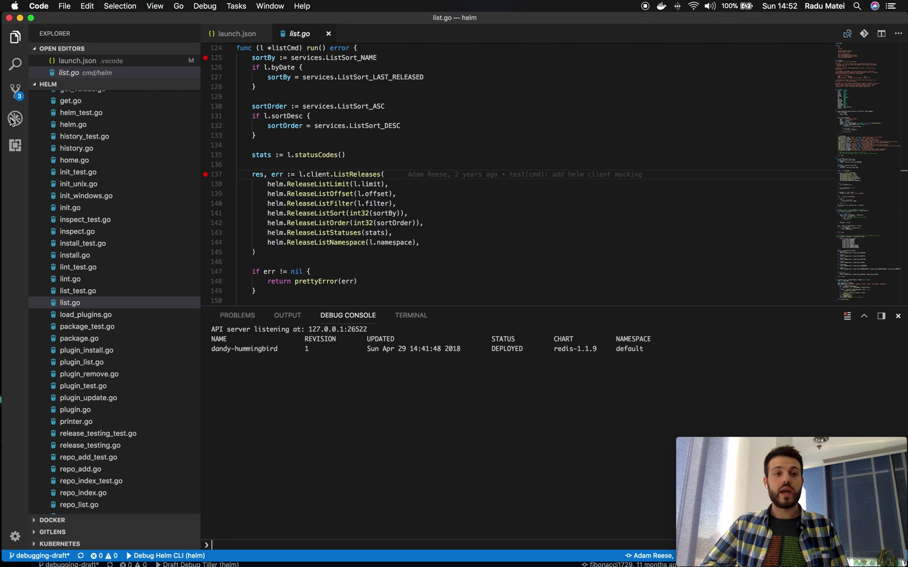
In the Tiller debugging window's Debug view, continue past the ListReleases breakpoint
{"action": "key", "text": "ctrl+Up"}
{"action": "left_click", "coordinate": [221, 196]}
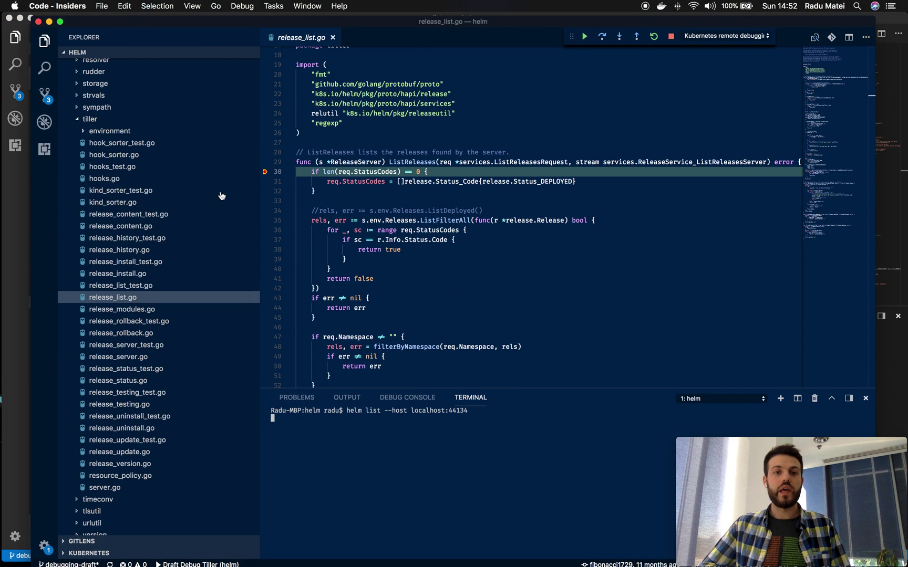
{"action": "left_click", "coordinate": [44, 121]}
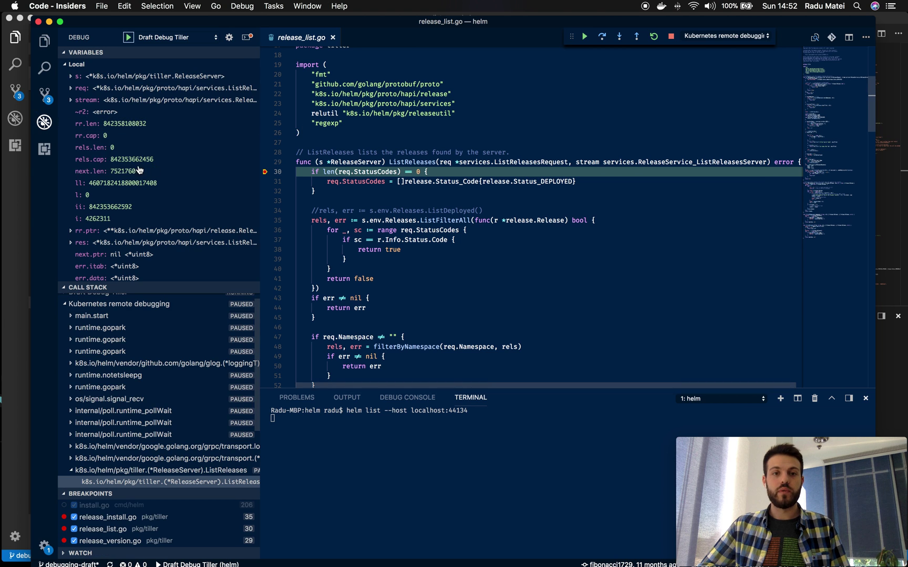
{"action": "left_click", "coordinate": [389, 397]}
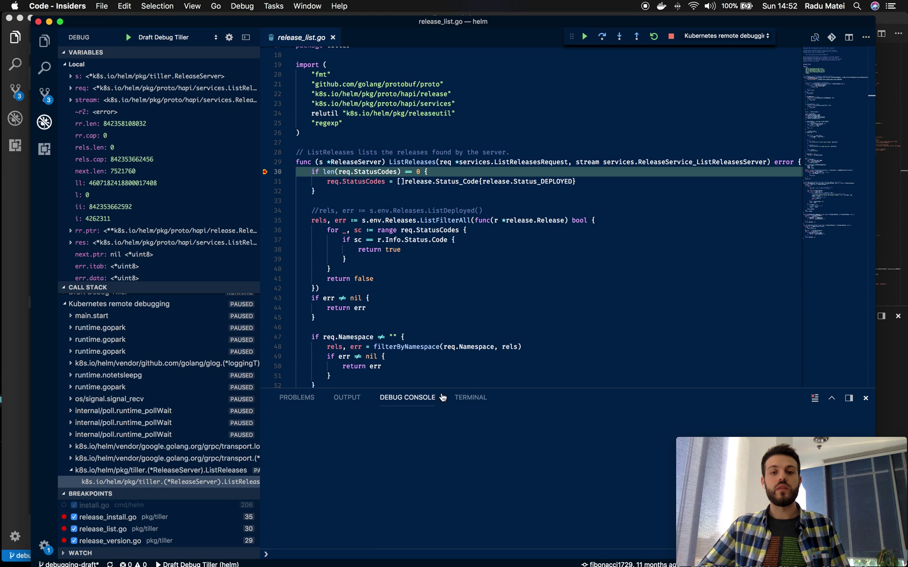
{"action": "left_click", "coordinate": [584, 37]}
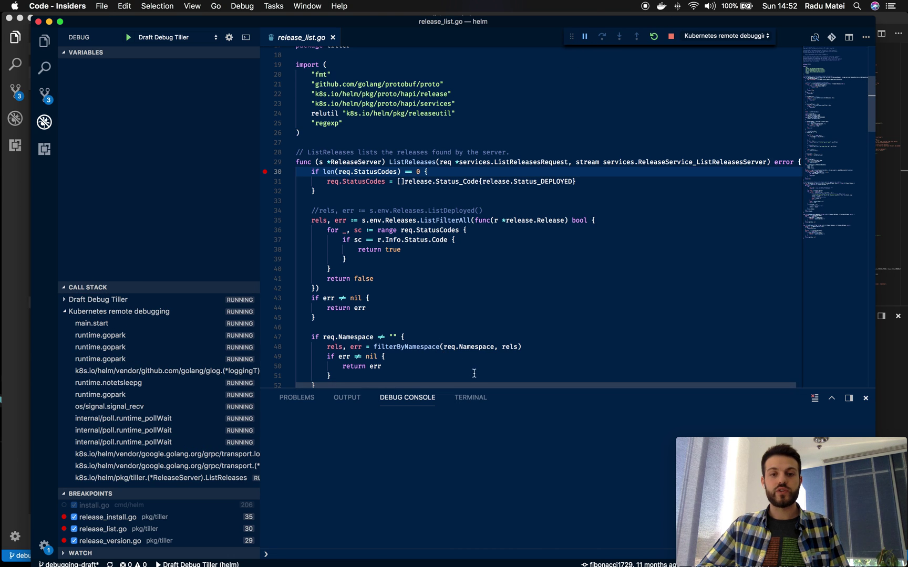
Rerun helm list and continue past the breakpoint again, both ending in Error: EOF
{"action": "left_click", "coordinate": [468, 398]}
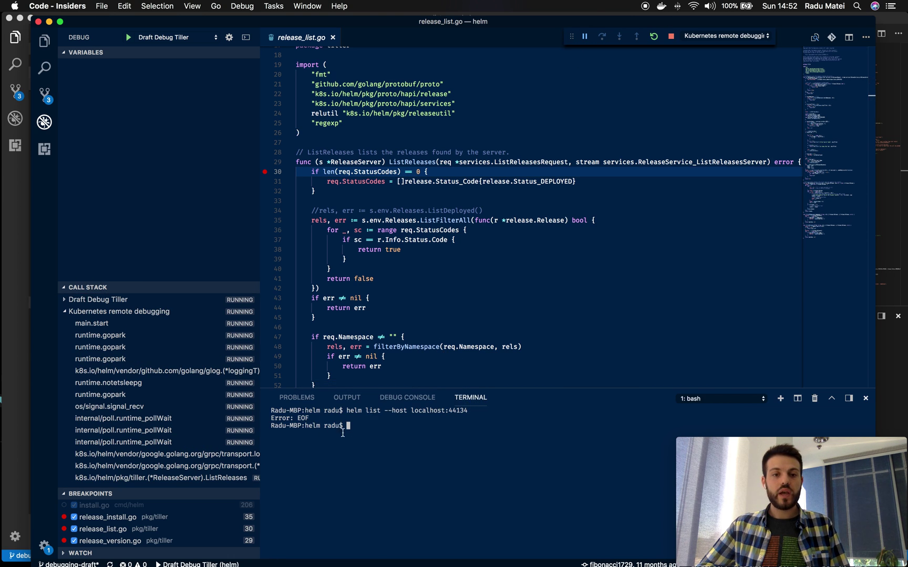
{"action": "key", "text": "Up"}
{"action": "key", "text": "Return"}
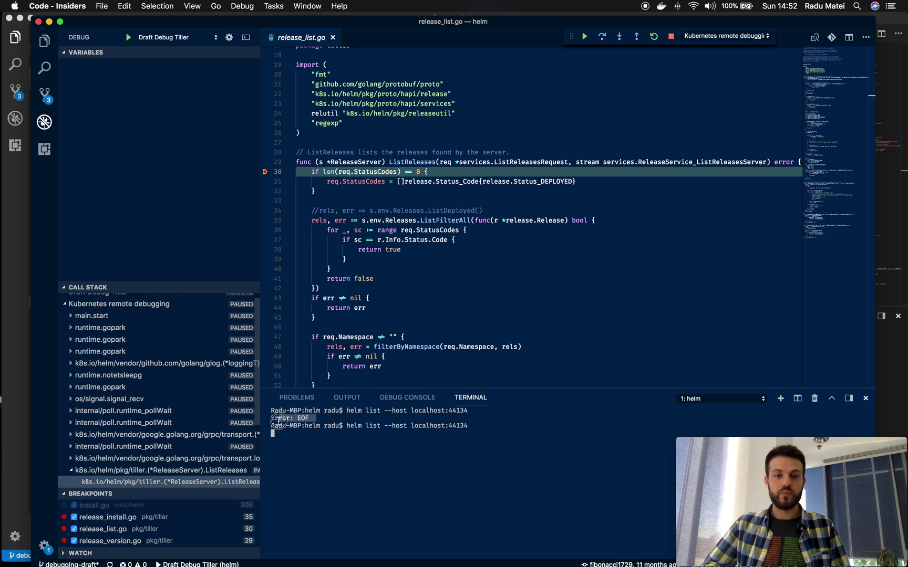
{"action": "left_click", "coordinate": [585, 36]}
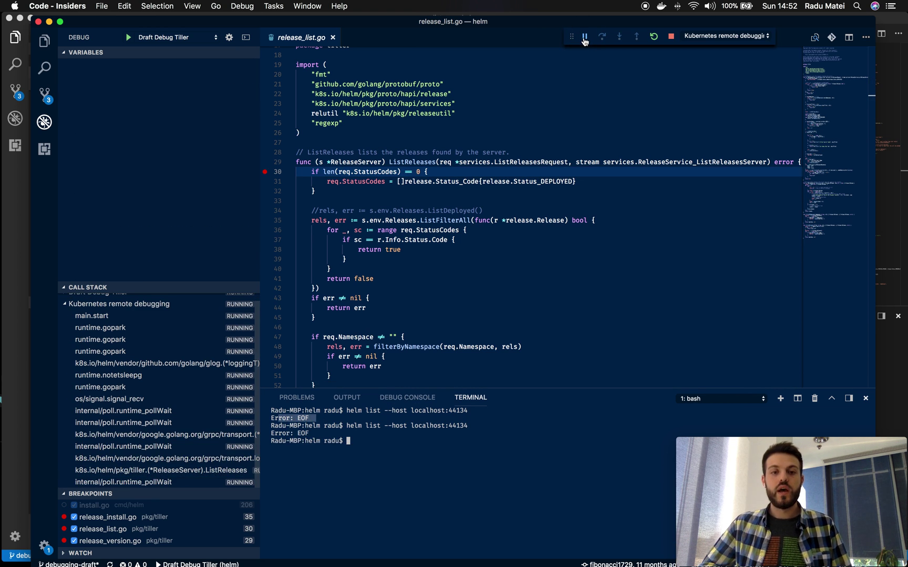
{"action": "key", "text": "Up"}
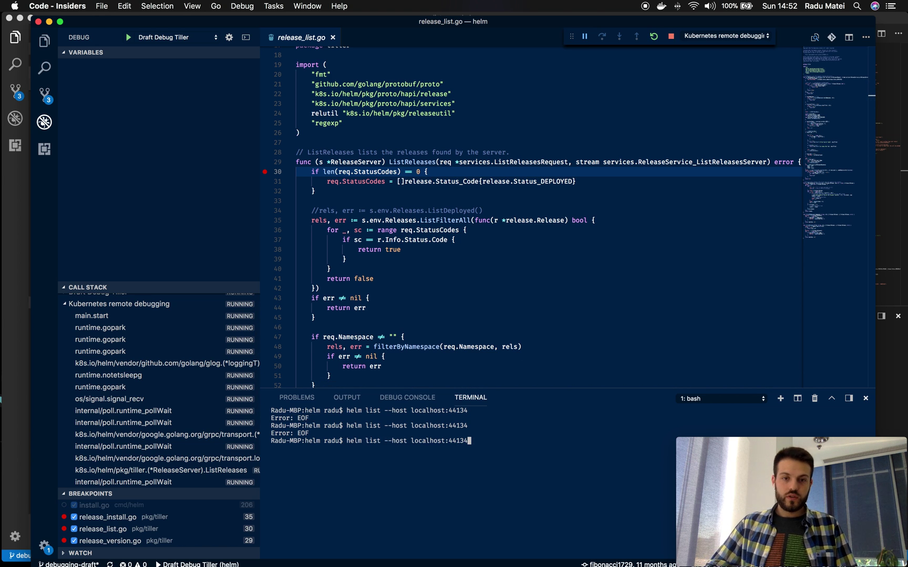
Run helm version --host localhost:44134, resume past GetVersion, and switch to the helm CLI window
{"action": "key", "text": "Delete"}
{"action": "key", "text": "Delete"}
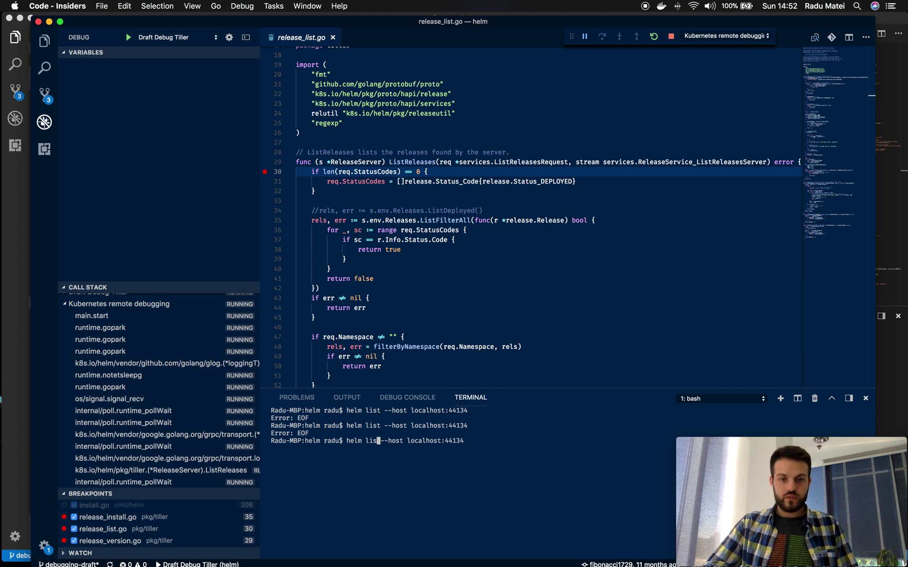
{"action": "key", "text": "Delete"}
{"action": "key", "text": "Delete"}
{"action": "type", "text": "version"}
{"action": "key", "text": "Return"}
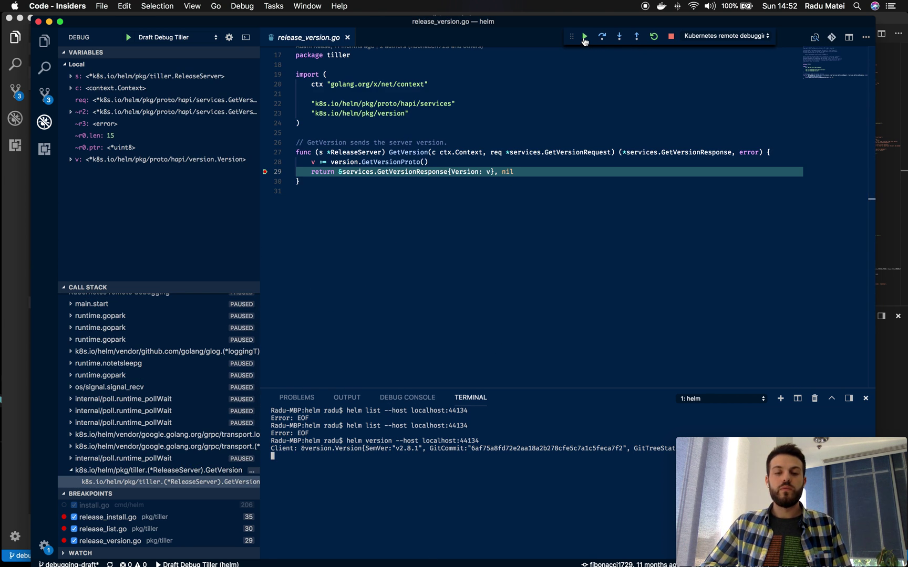
{"action": "left_click", "coordinate": [585, 36]}
{"action": "left_click_drag", "start_coordinate": [312, 441], "coordinate": [332, 462]}
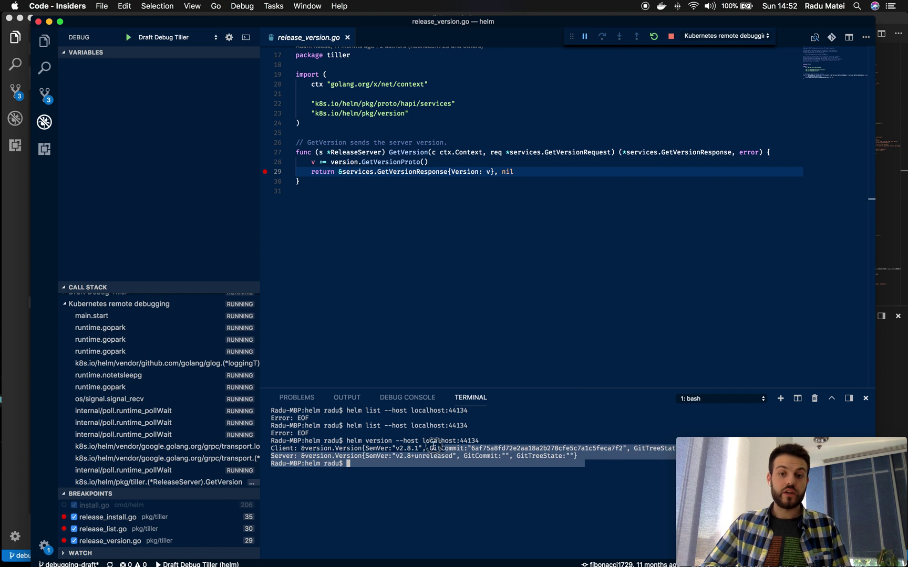
{"action": "left_click", "coordinate": [332, 462]}
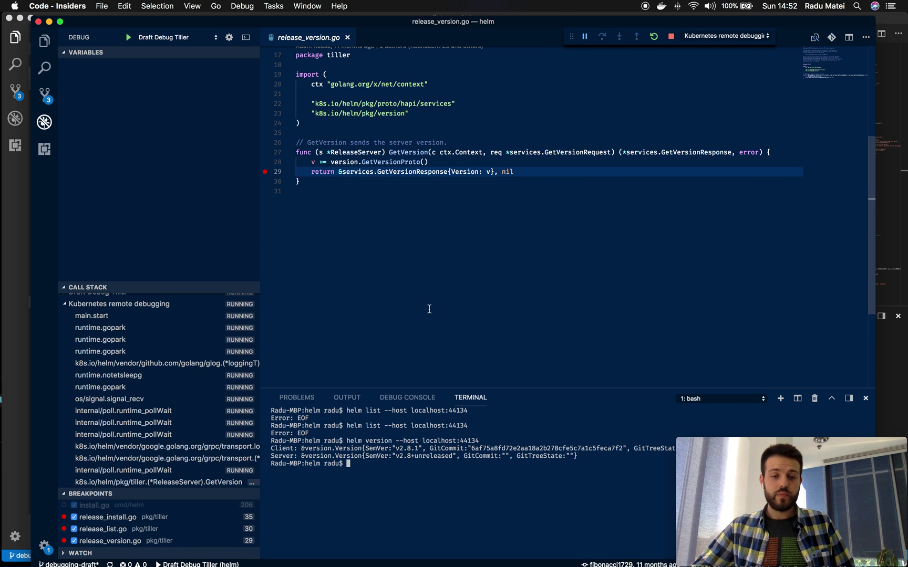
{"action": "key", "text": "ctrl+Up"}
{"action": "left_click", "coordinate": [535, 296]}
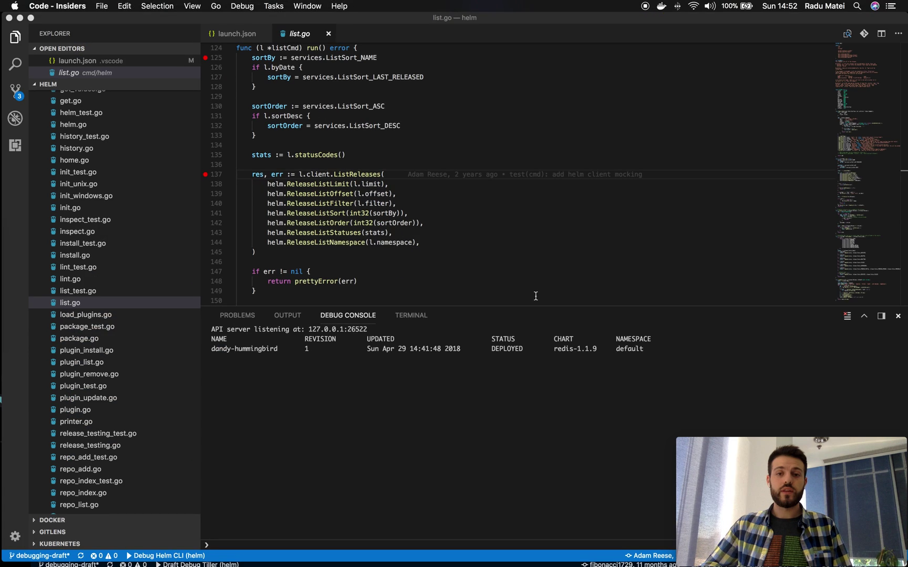
Collapse the Explorer tree and open .vscode/launch.json
{"action": "left_click", "coordinate": [16, 39]}
{"action": "left_click", "coordinate": [16, 39]}
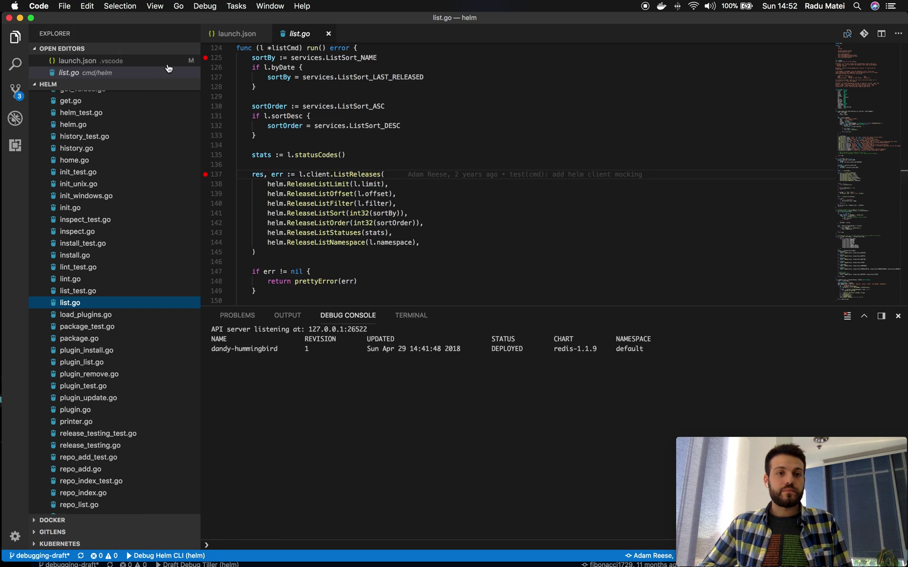
{"action": "left_click", "coordinate": [192, 84]}
{"action": "left_click", "coordinate": [67, 132]}
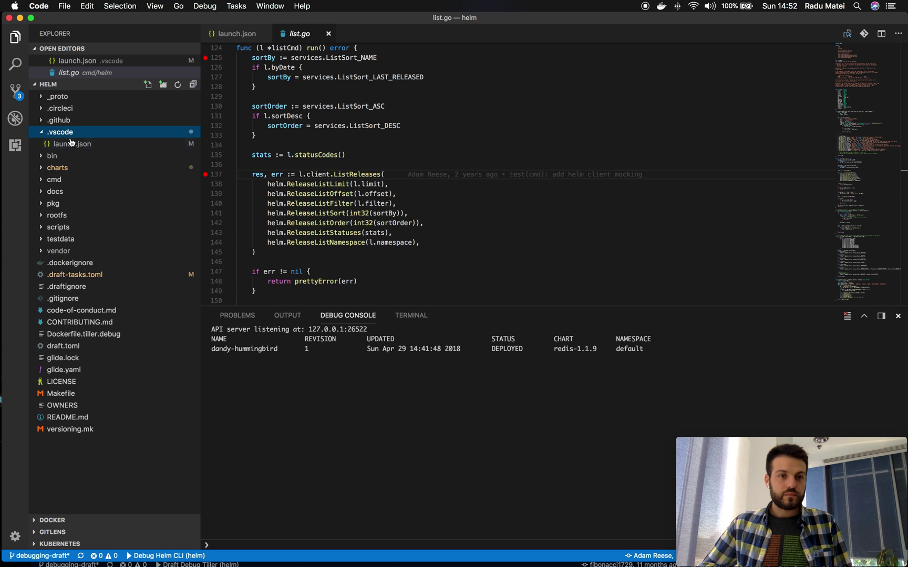
{"action": "left_click", "coordinate": [76, 144]}
Change the Helm CLI args from list to version --host localhost:44134, save, and debug
{"action": "left_click", "coordinate": [307, 217]}
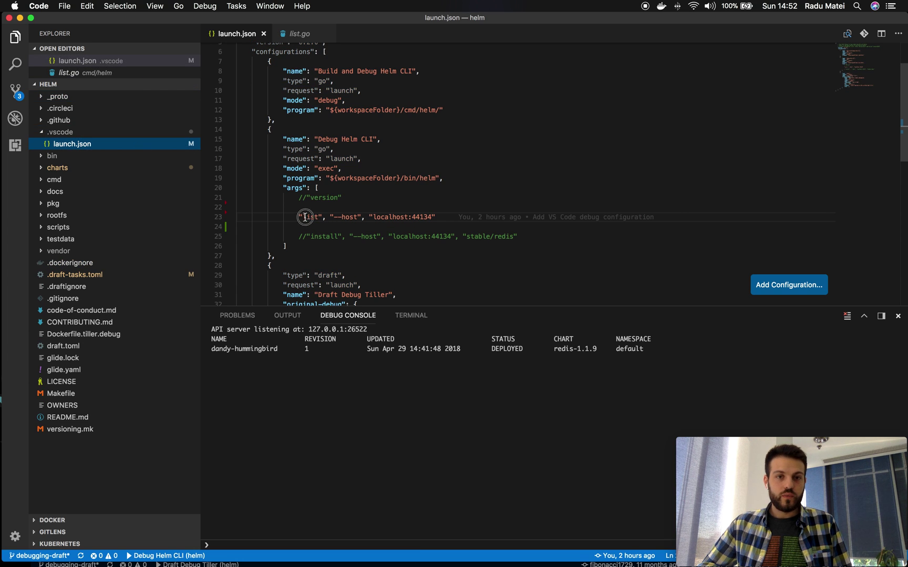
{"action": "key", "text": "super+slash"}
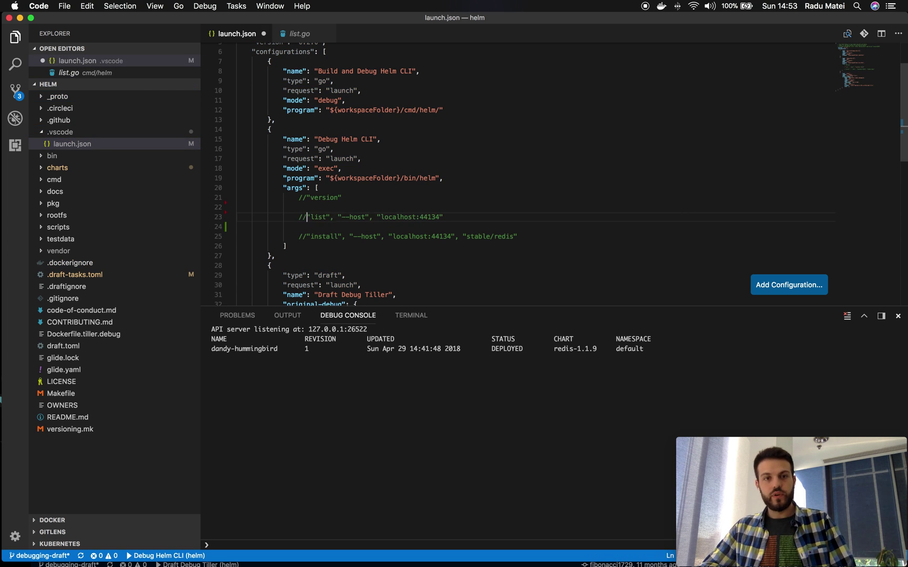
{"action": "key", "text": "Down"}
{"action": "key", "text": "BackSpace"}
{"action": "key", "text": "shift+super+Left"}
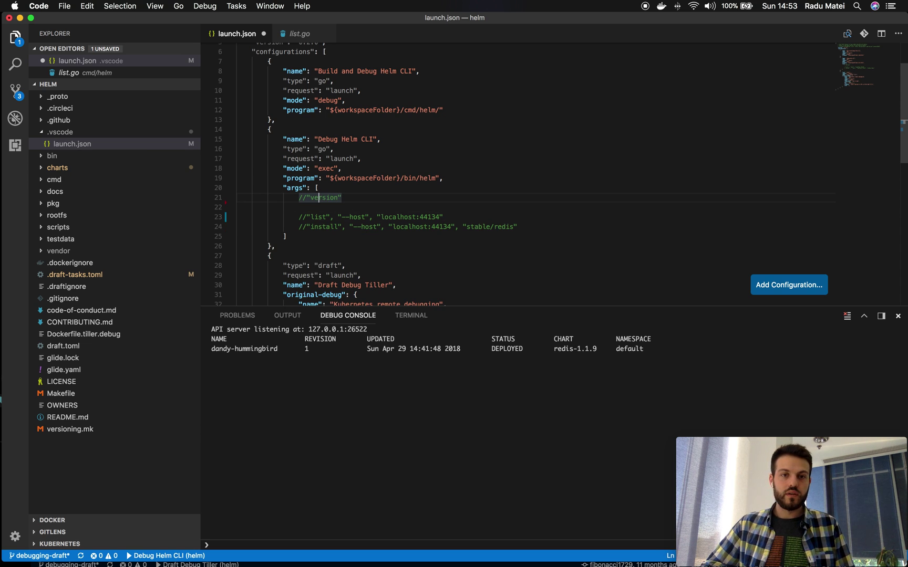
{"action": "key", "text": "BackSpace"}
{"action": "key", "text": "BackSpace"}
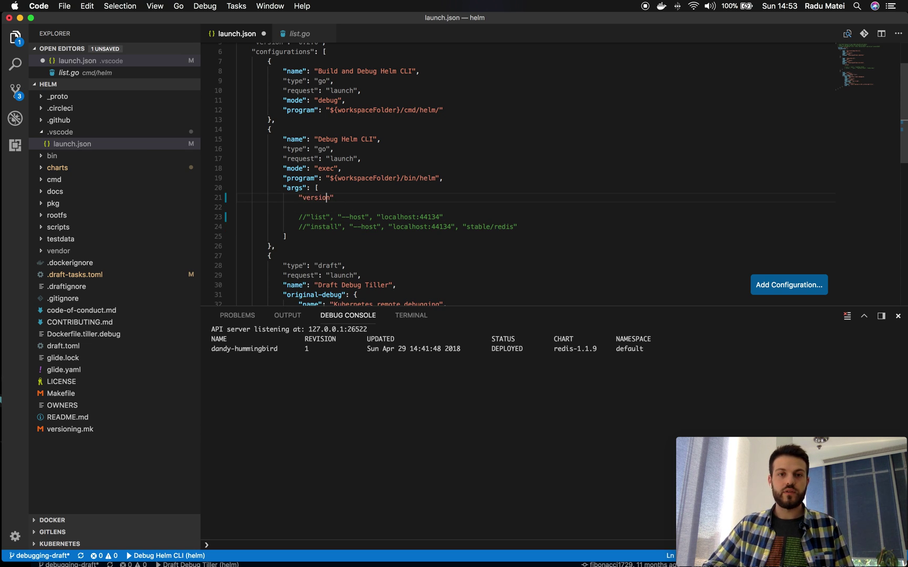
{"action": "type", "text": ", \"--hop"}
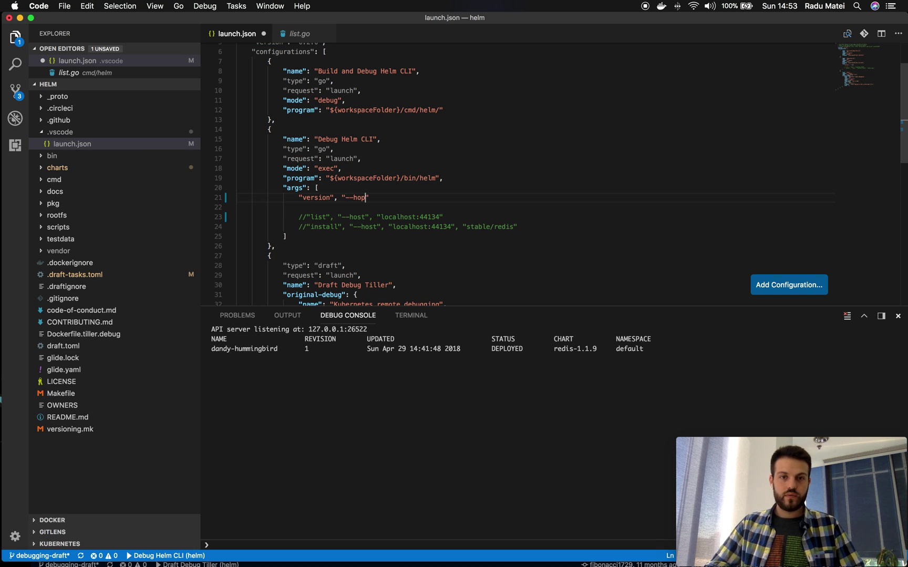
{"action": "type", "text": ", \"localhost:44134"}
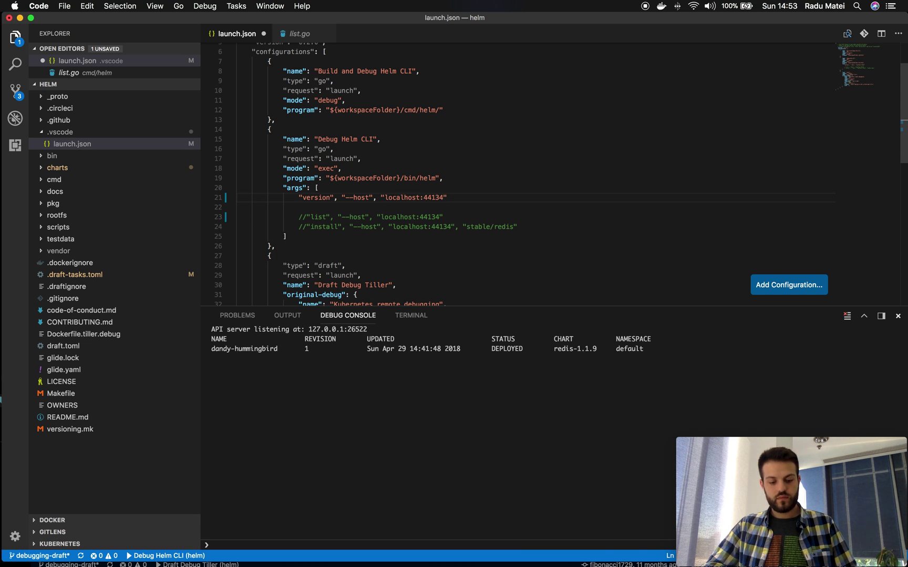
{"action": "key", "text": "super+s"}
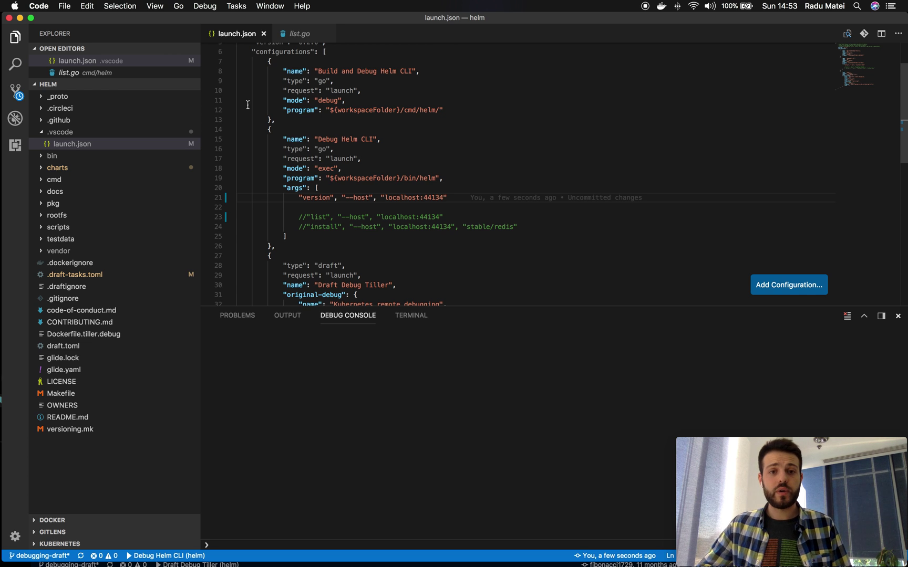
{"action": "key", "text": "F5"}
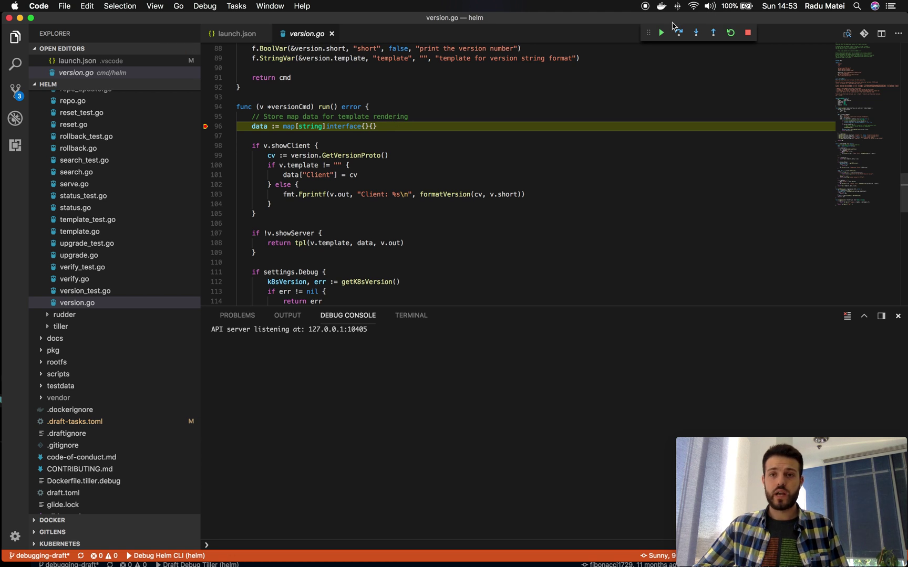
Resume both the Helm CLI and Tiller past their version breakpoints
{"action": "left_click", "coordinate": [661, 33]}
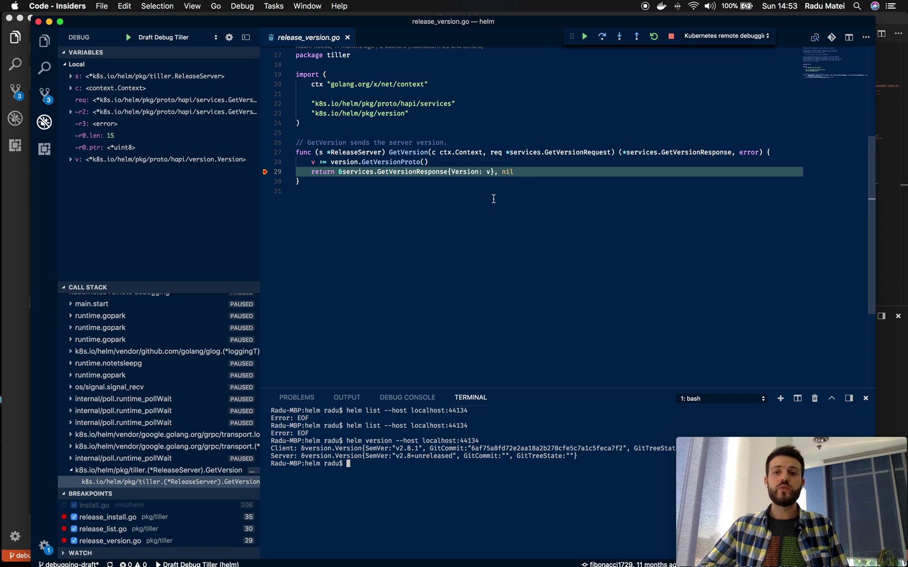
{"action": "scroll", "coordinate": [521, 173], "scroll_direction": "down", "scroll_amount": 1}
{"action": "scroll", "coordinate": [517, 169], "scroll_direction": "up", "scroll_amount": 2}
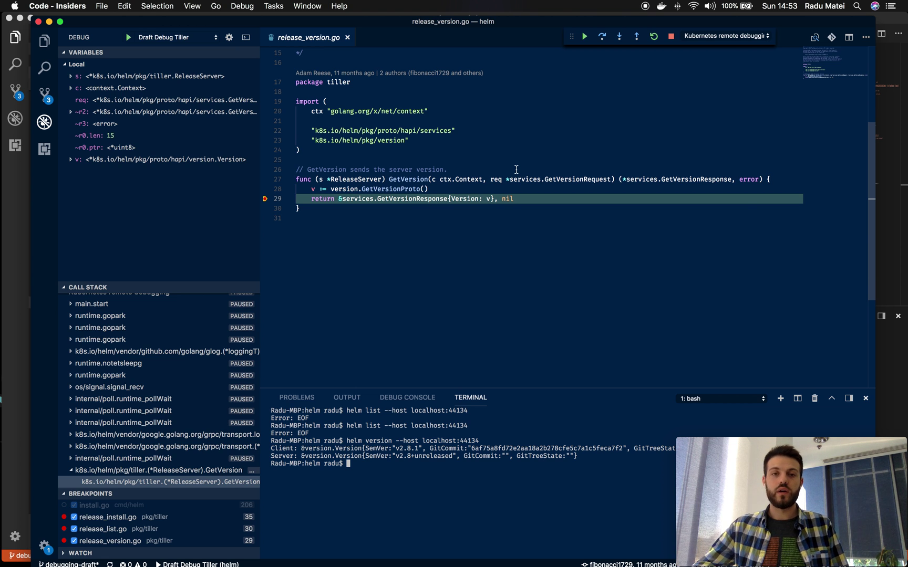
{"action": "left_click", "coordinate": [585, 37]}
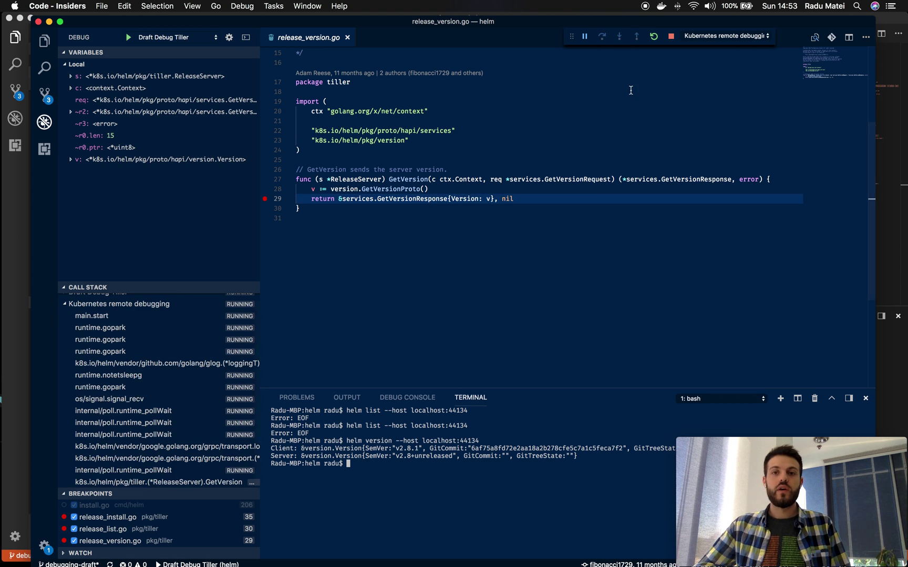
{"action": "key", "text": "ctrl+Up"}
In the Helm CLI window, highlight the client and server v2.8+unreleased output, then reopen launch.json
{"action": "left_click", "coordinate": [663, 305]}
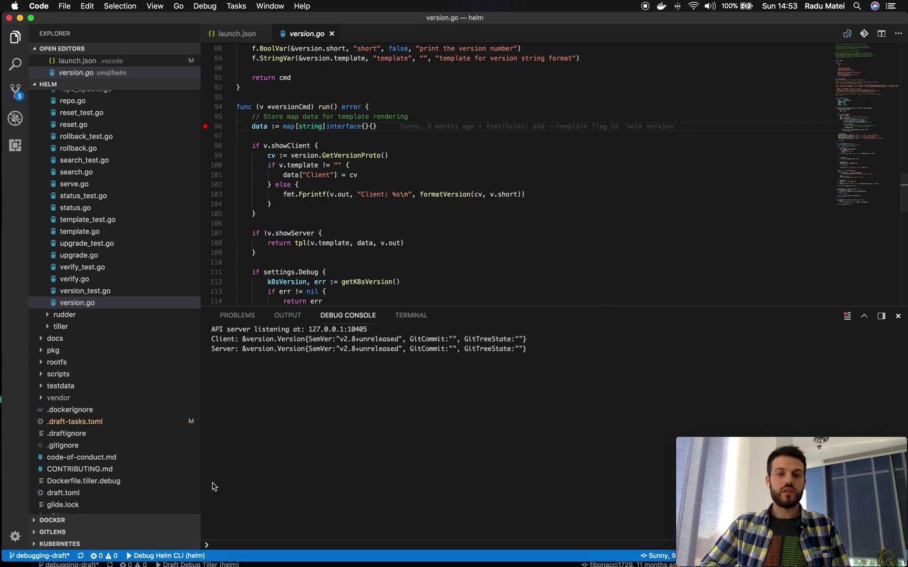
{"action": "key", "text": "super+a"}
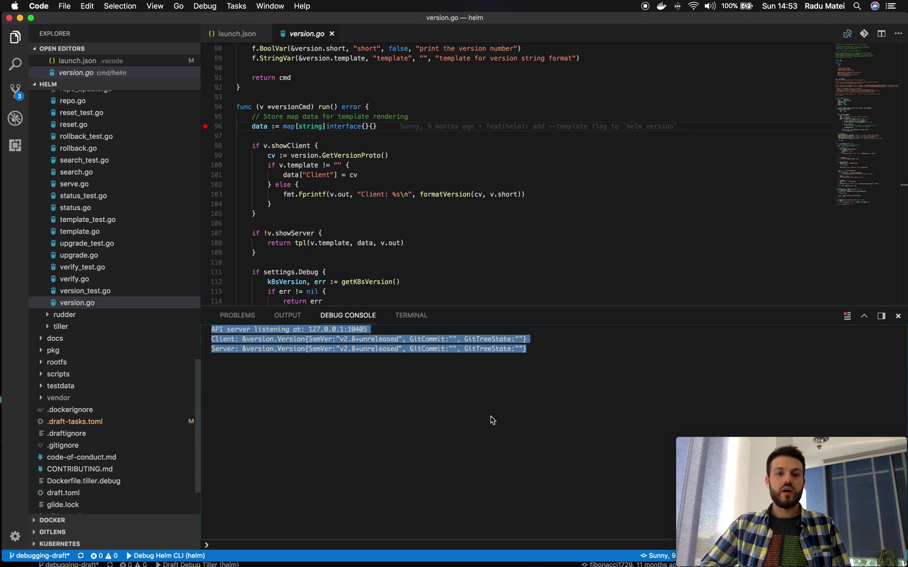
{"action": "left_click", "coordinate": [548, 364]}
{"action": "key", "text": "super+a"}
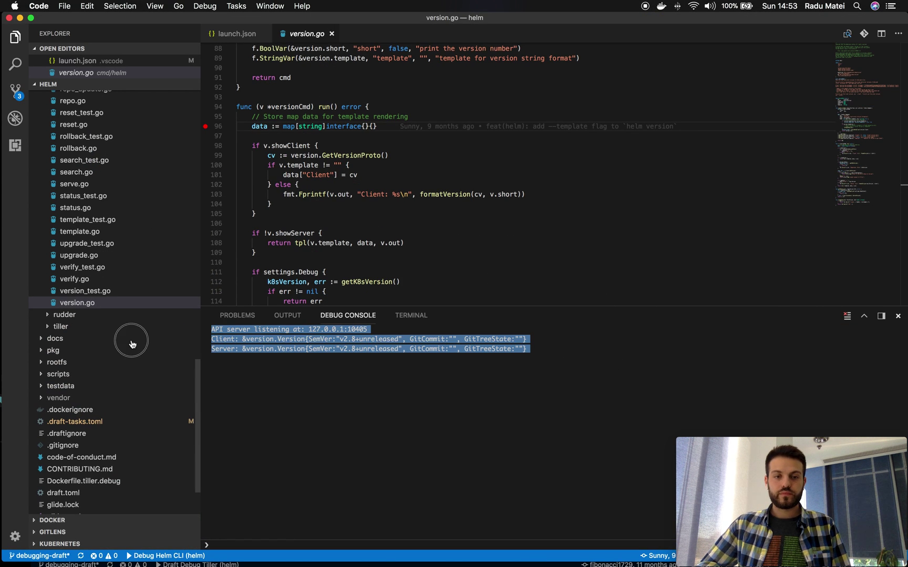
{"action": "left_click", "coordinate": [451, 400]}
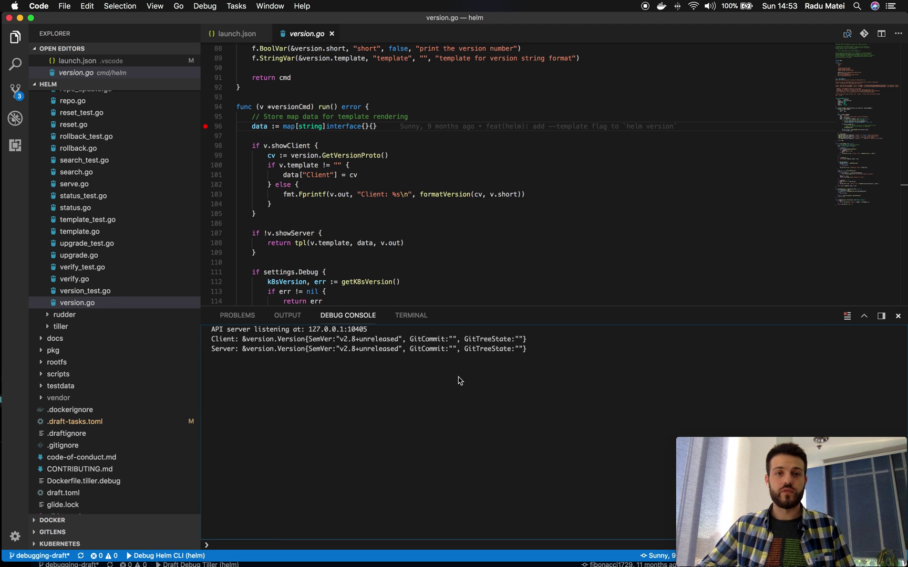
{"action": "left_click", "coordinate": [234, 33]}
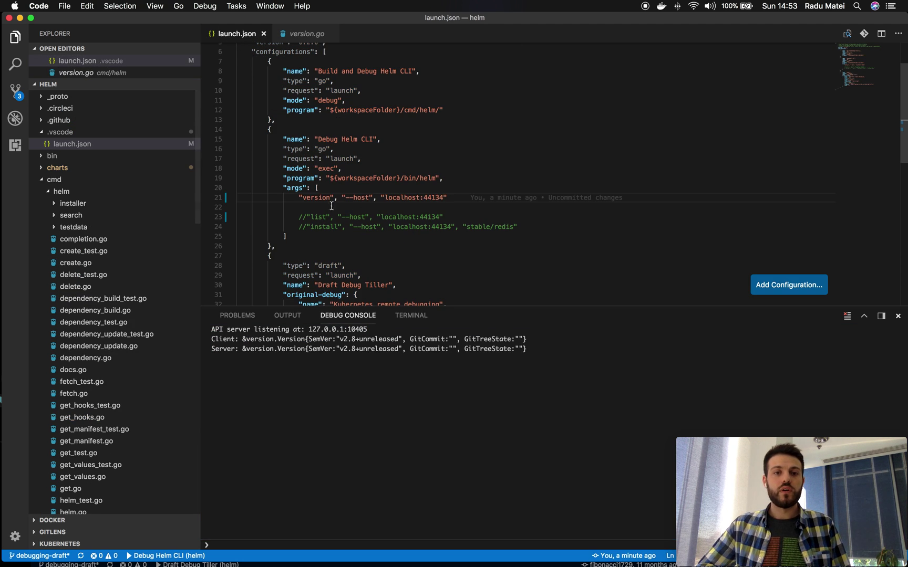
{"action": "type", "text": "//"}
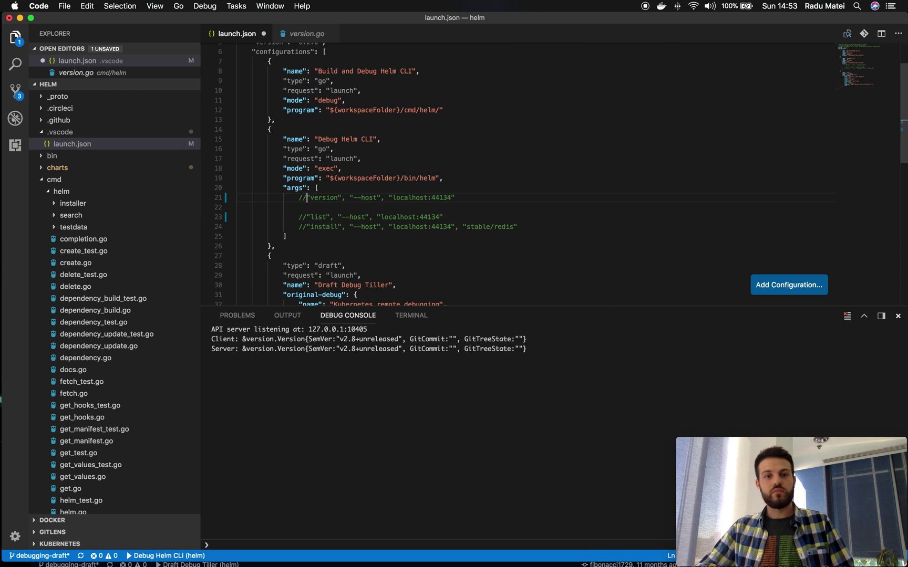
Uncomment the install arguments line in launch.json and save
{"action": "key", "text": "Up"}
{"action": "key", "text": "BackSpace"}
{"action": "key", "text": "BackSpace"}
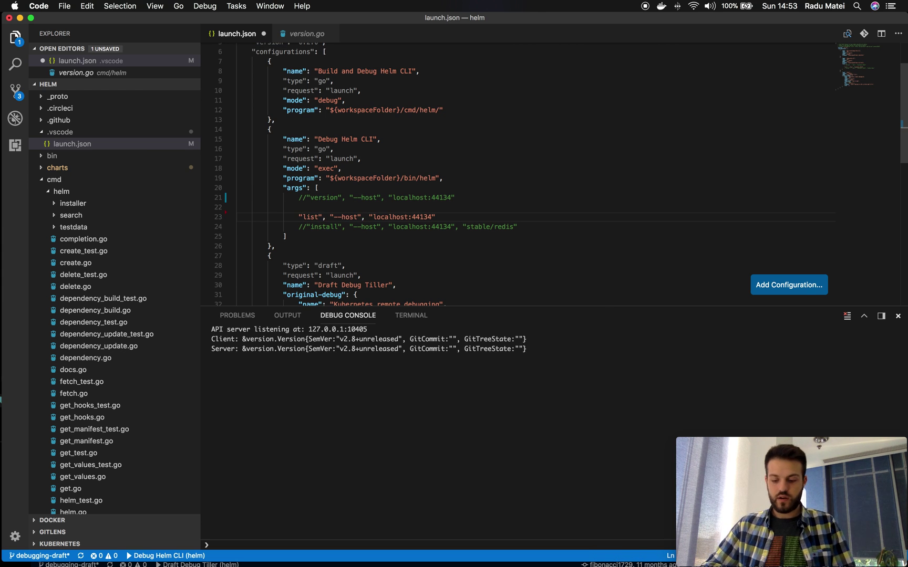
{"action": "type", "text": "//"}
{"action": "key", "text": "Down"}
{"action": "key", "text": "BackSpace"}
{"action": "key", "text": "BackSpace"}
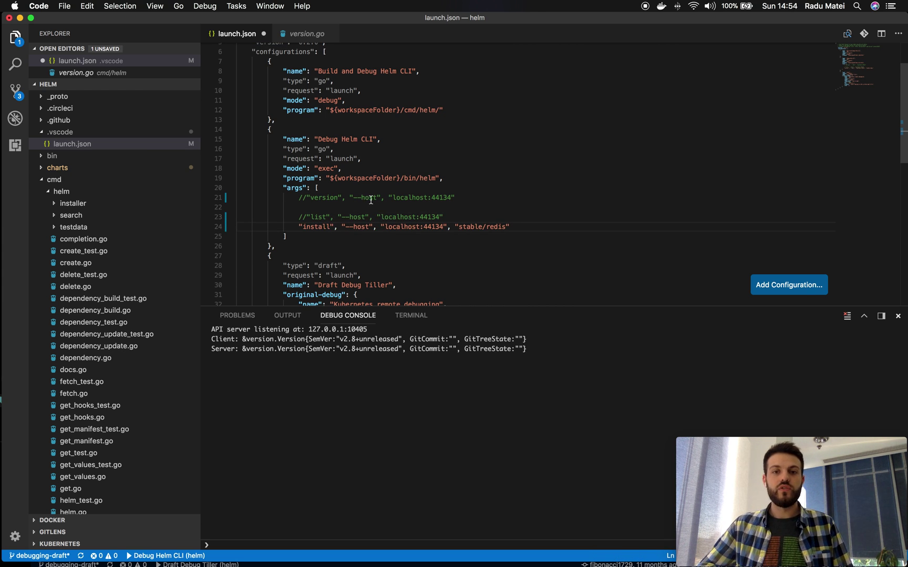
{"action": "key", "text": "super+s"}
Change the chart from redis to mysql, save, and start debugging the install
{"action": "double_click", "coordinate": [500, 226]}
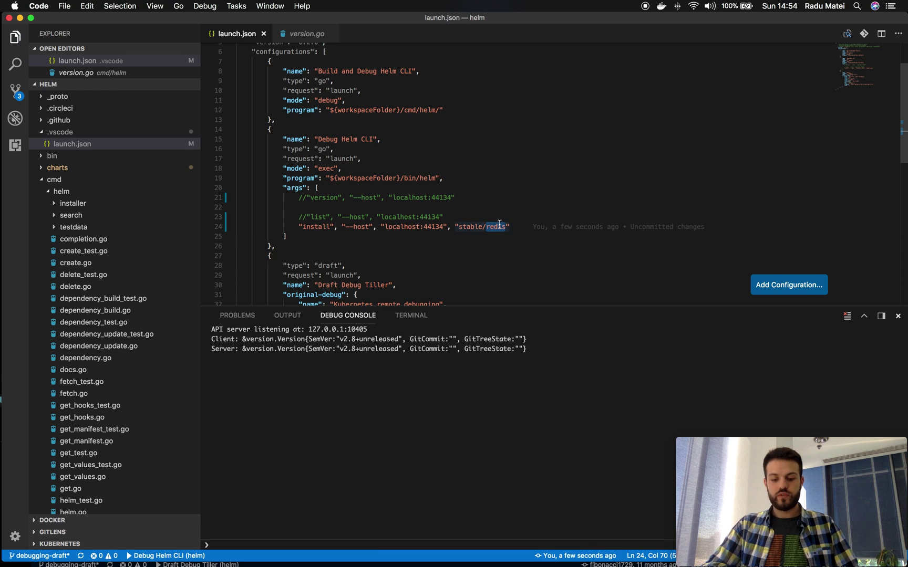
{"action": "type", "text": "mysql"}
{"action": "key", "text": "super+s"}
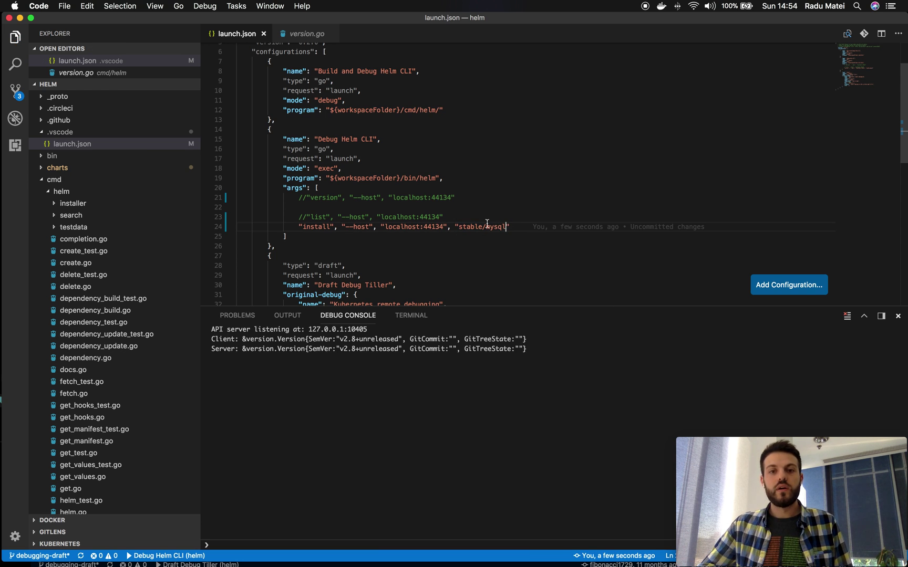
{"action": "key", "text": "F5"}
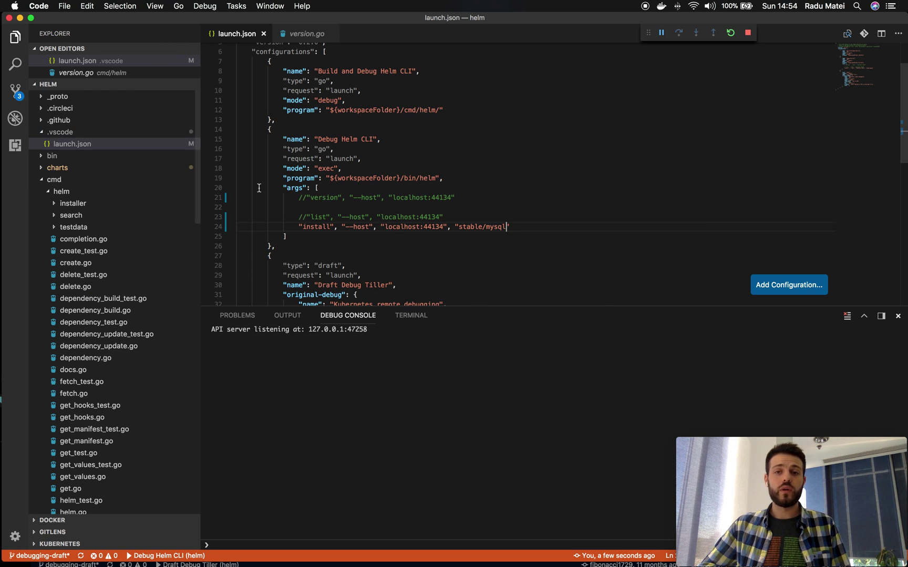
Resume the CLI, expand the rel object at Tiller's InstallRelease breakpoint, then resume Tiller
{"action": "left_click", "coordinate": [661, 34]}
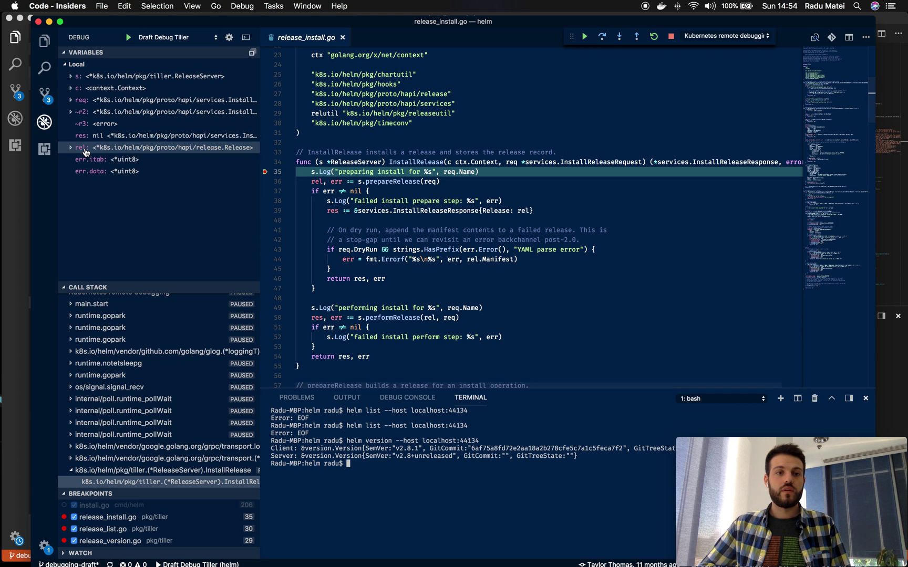
{"action": "left_click", "coordinate": [142, 146]}
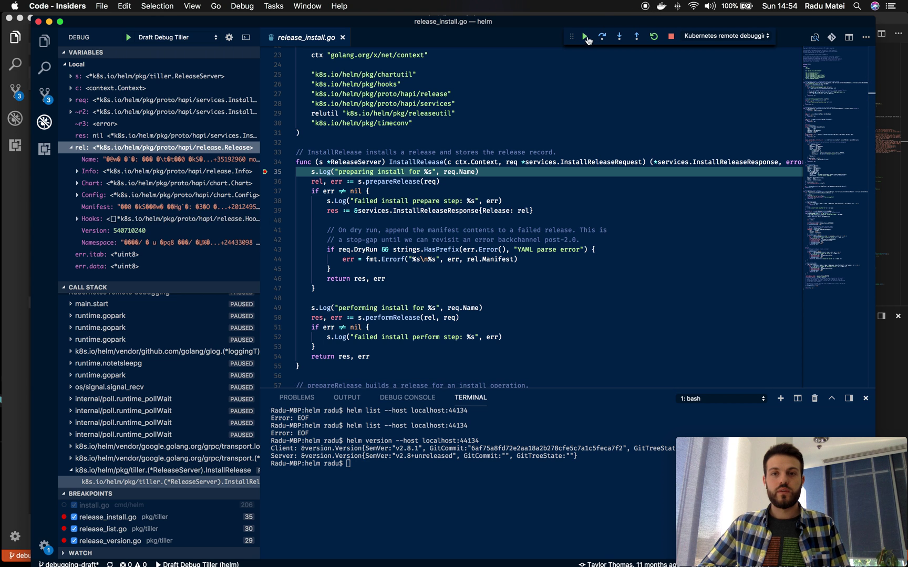
{"action": "left_click", "coordinate": [585, 36]}
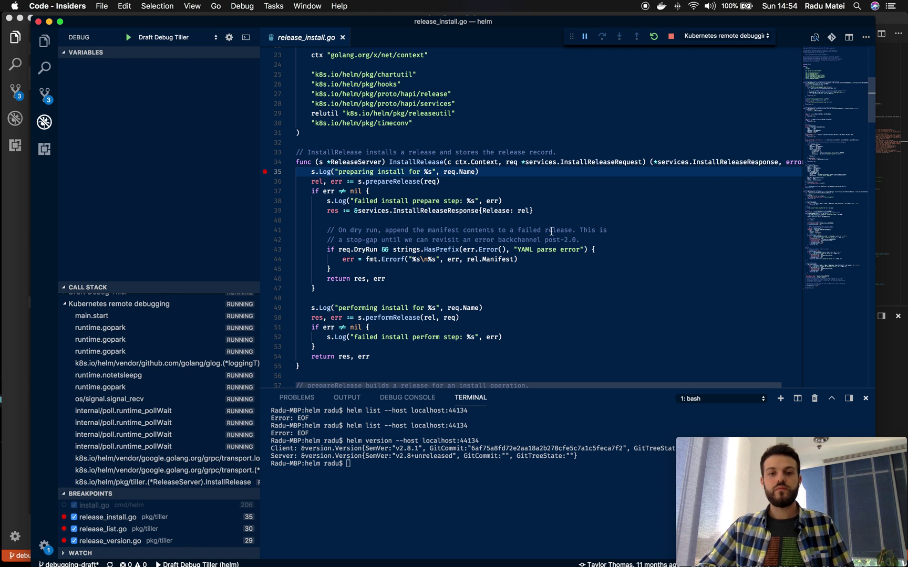
Switch to the install.go project window, return to launch.json and select the install argument
{"action": "key", "text": "ctrl+Up"}
{"action": "left_click", "coordinate": [643, 444]}
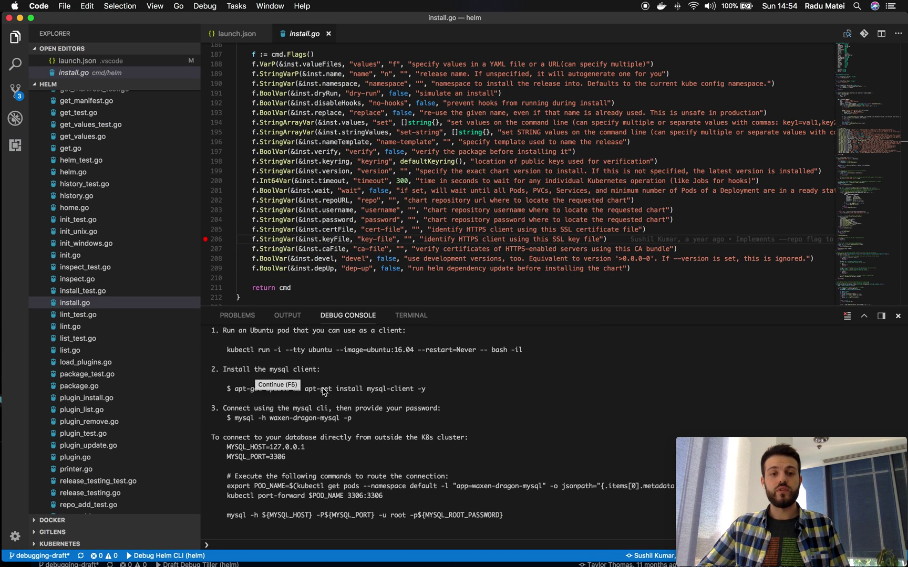
{"action": "left_click", "coordinate": [237, 34]}
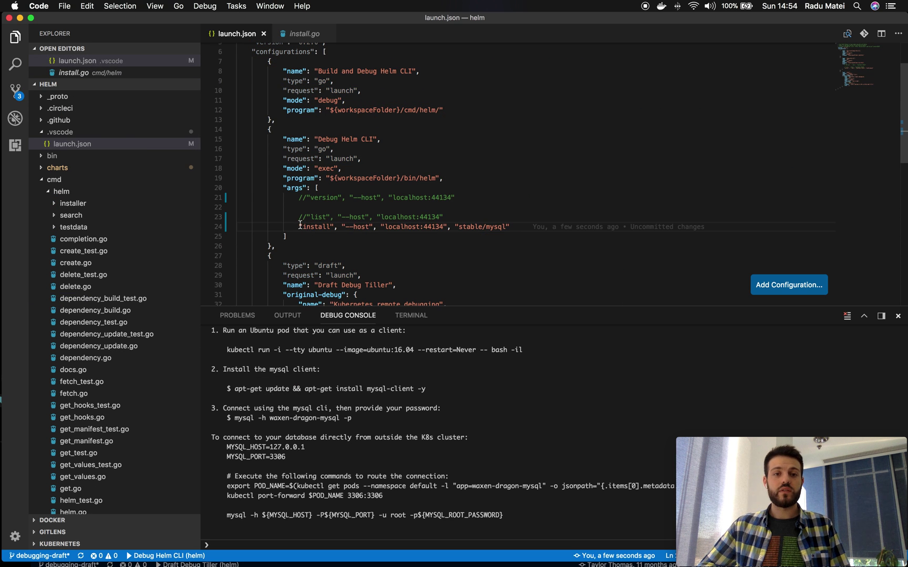
{"action": "double_click", "coordinate": [315, 227]}
{"action": "key", "text": "ctrl+Up"}
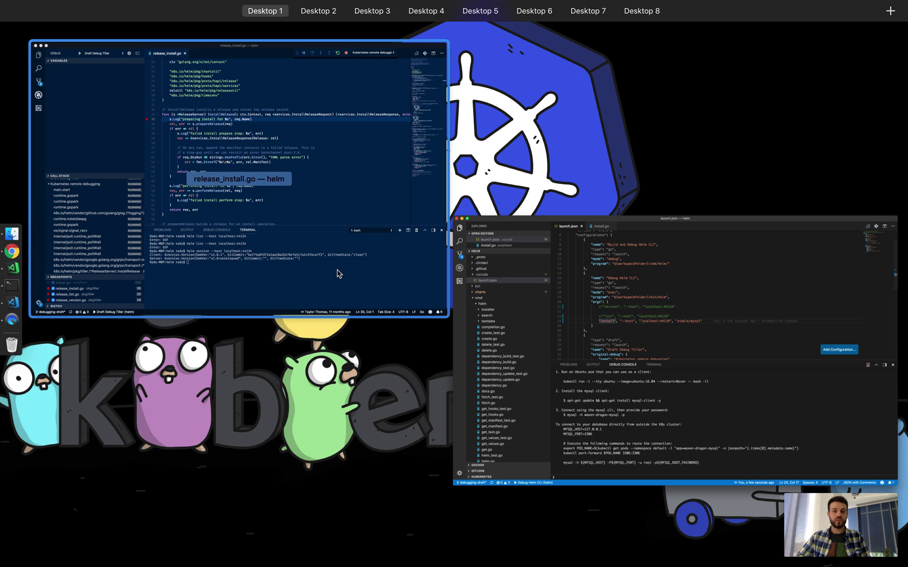
Rerun helm list against localhost:44134, resume Tiller, and highlight waxen-dragon with mysql-0.3.4
{"action": "left_click", "coordinate": [336, 272]}
{"action": "key", "text": "Up"}
{"action": "key", "text": "Up"}
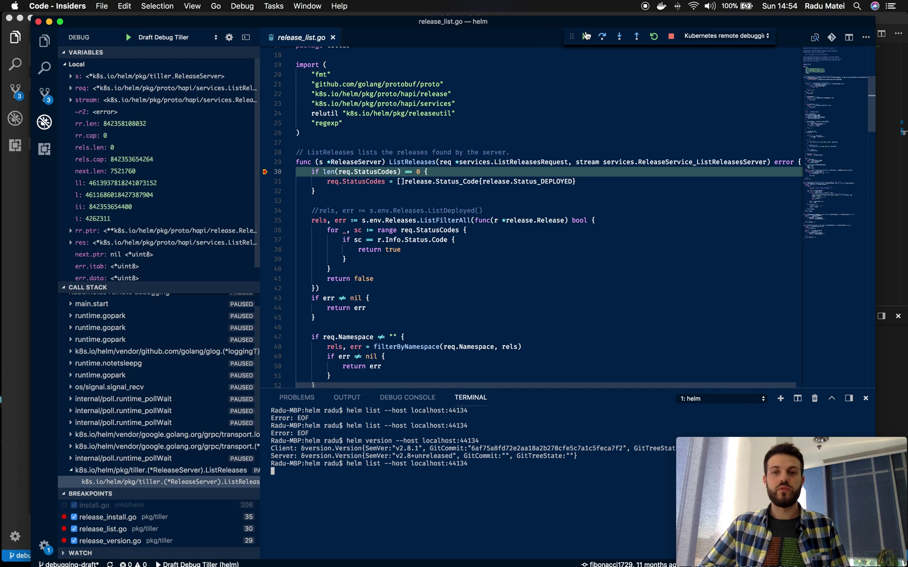
{"action": "left_click", "coordinate": [587, 36]}
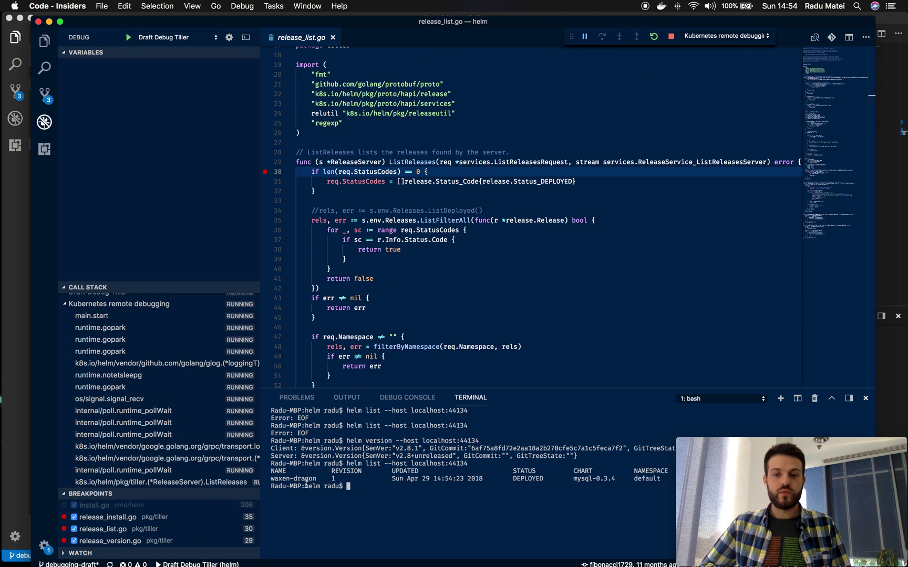
{"action": "double_click", "coordinate": [281, 480]}
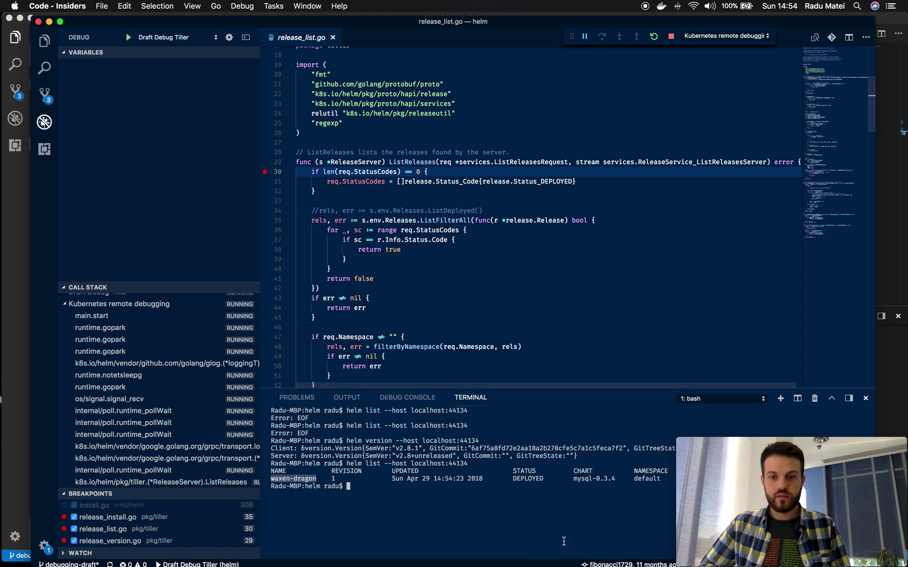
{"action": "double_click", "coordinate": [582, 481]}
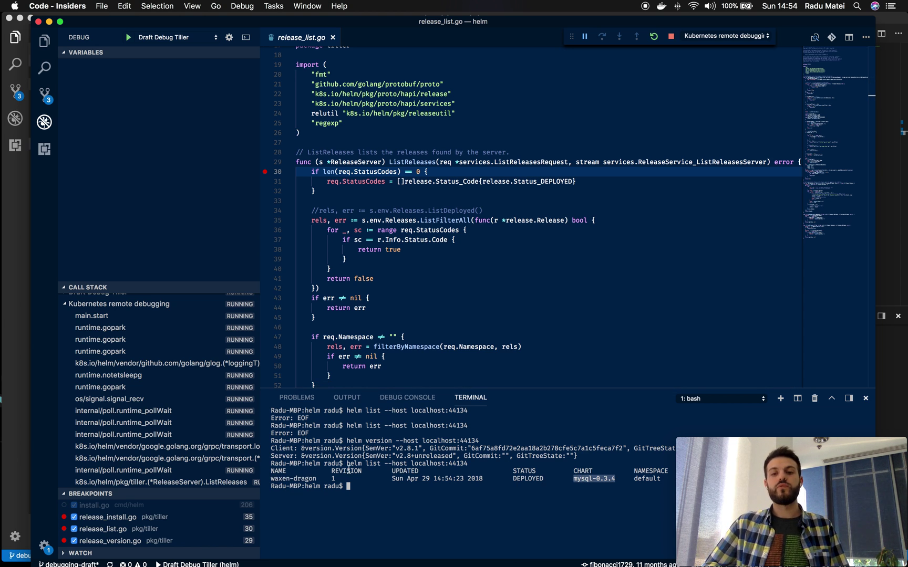
{"action": "left_click", "coordinate": [486, 441]}
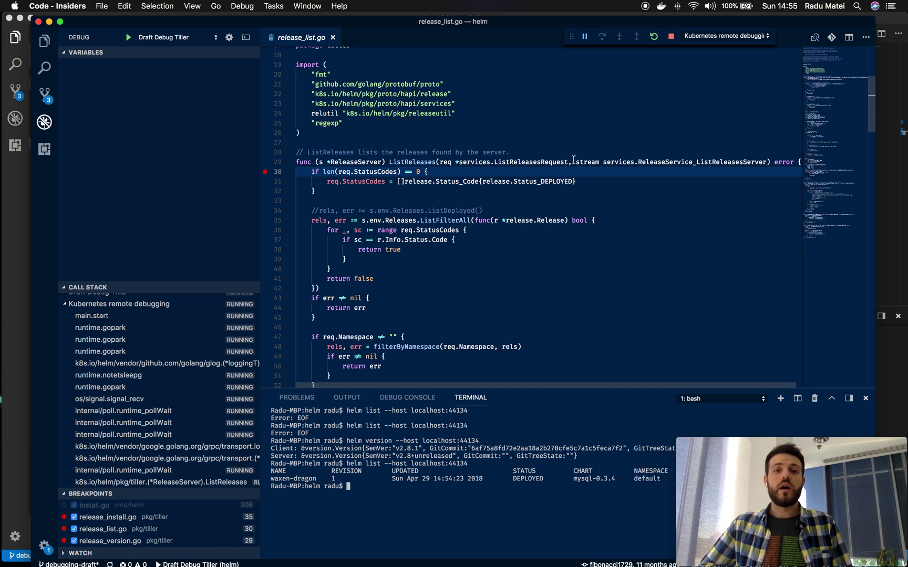
Collapse the Explorer tree to top-level folders and highlight ListReleases' filter loop, lines 34–42
{"action": "left_click", "coordinate": [44, 41]}
{"action": "left_click", "coordinate": [251, 53]}
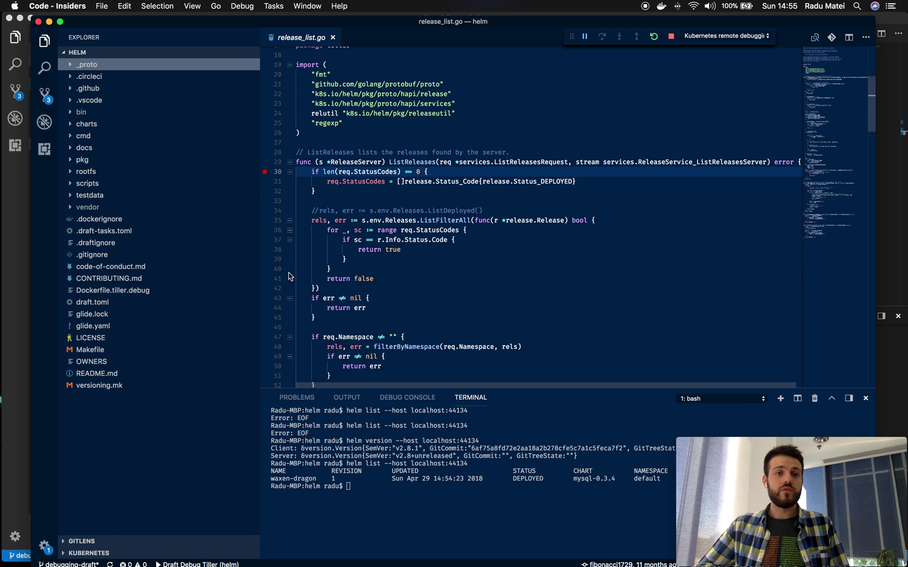
{"action": "left_click_drag", "start_coordinate": [472, 291], "coordinate": [229, 156]}
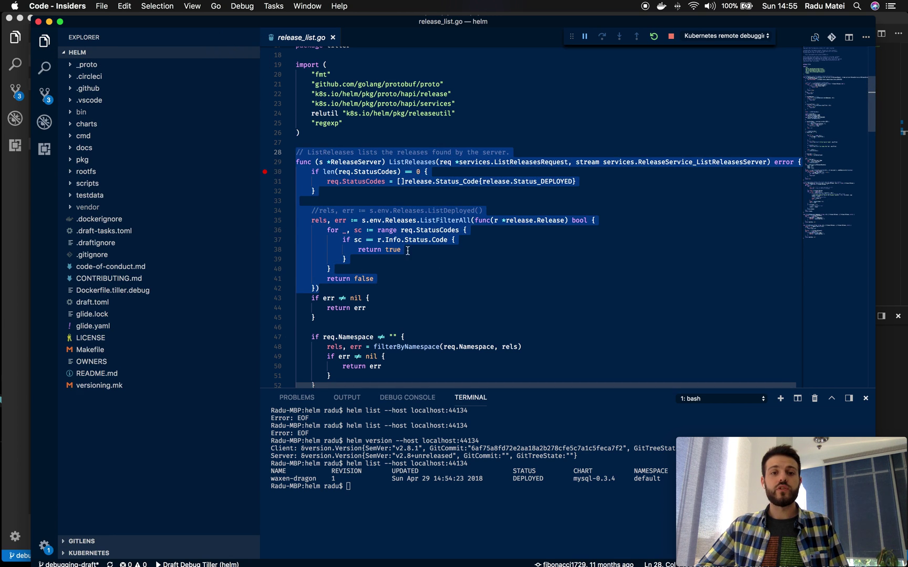
{"action": "left_click", "coordinate": [419, 278]}
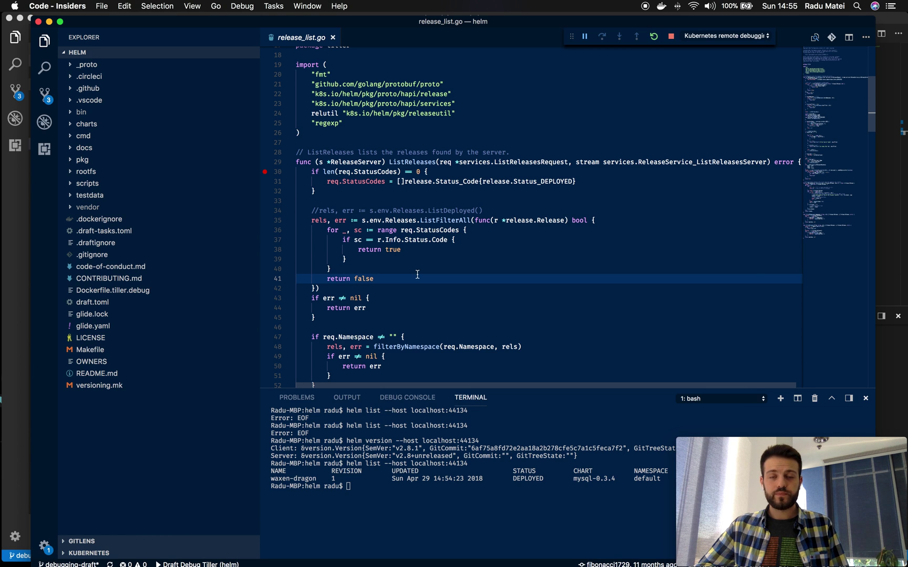
{"action": "left_click_drag", "start_coordinate": [416, 294], "coordinate": [302, 211]}
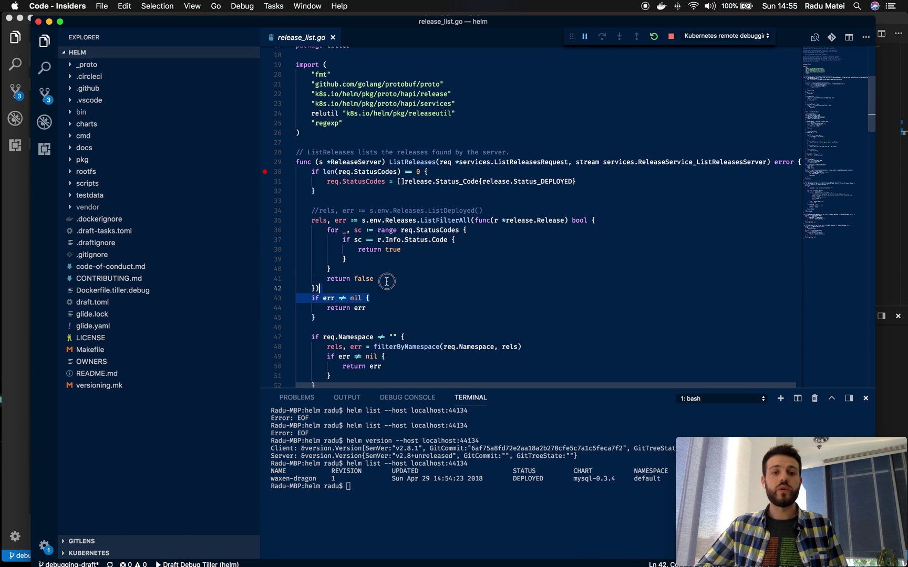
{"action": "left_click", "coordinate": [386, 248]}
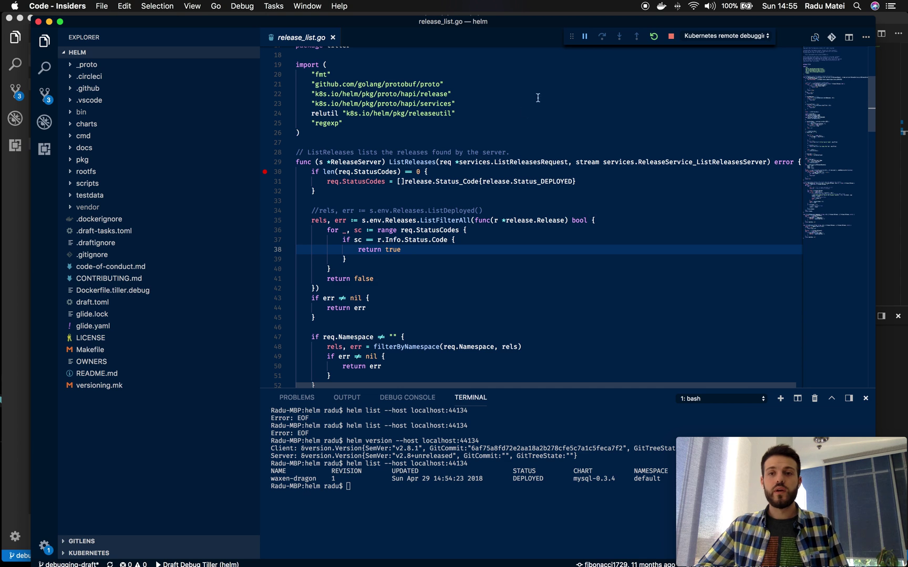